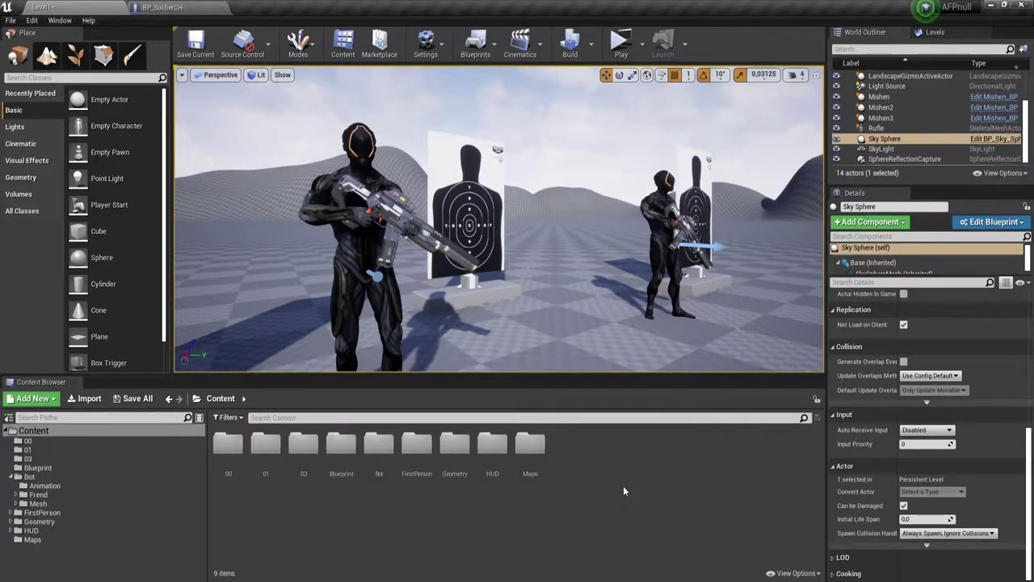
Select the foreground soldier, BP_SoldierCH2, in the viewport
left_click(364, 188)
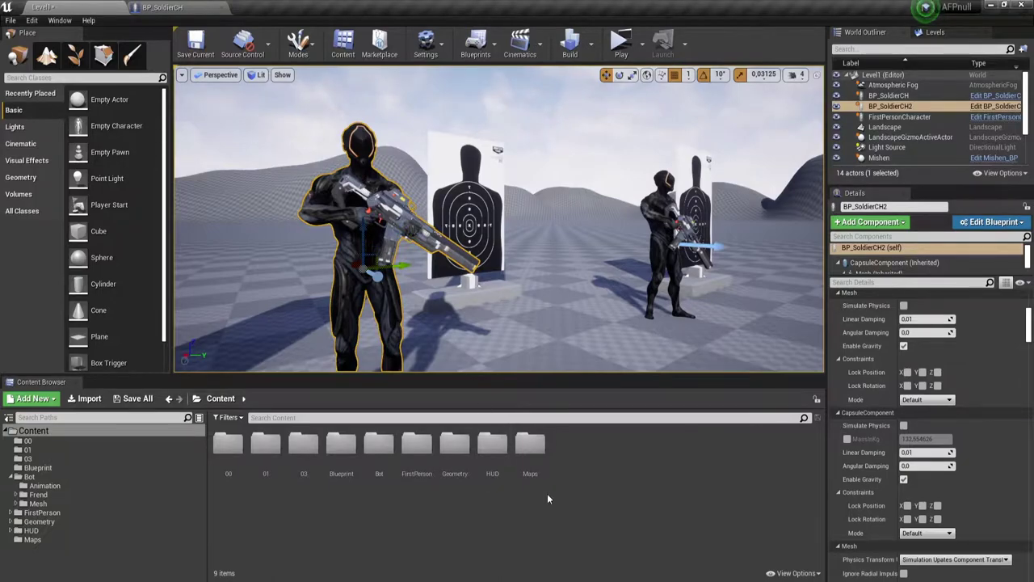
left_click(621, 42)
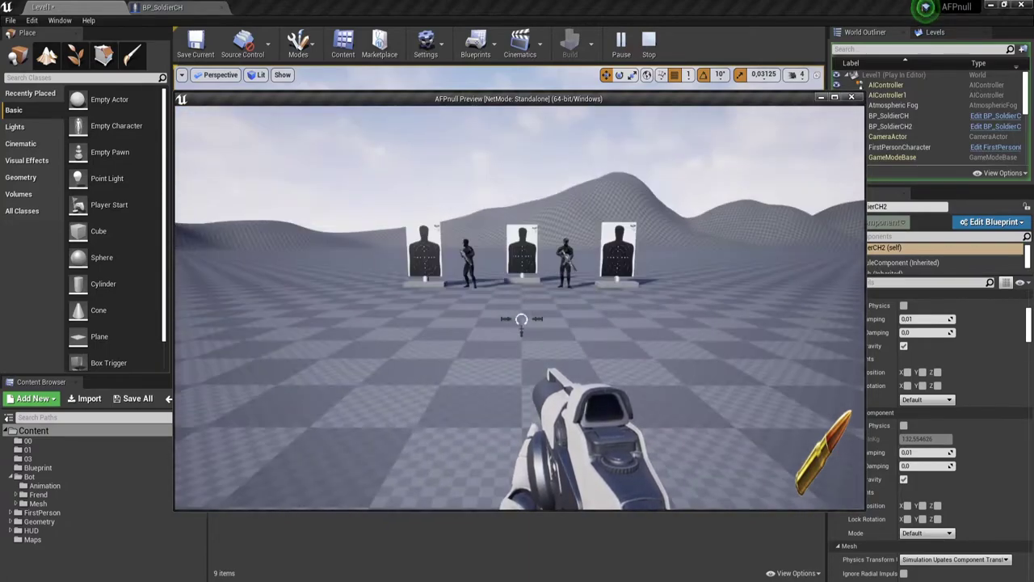
key("Escape")
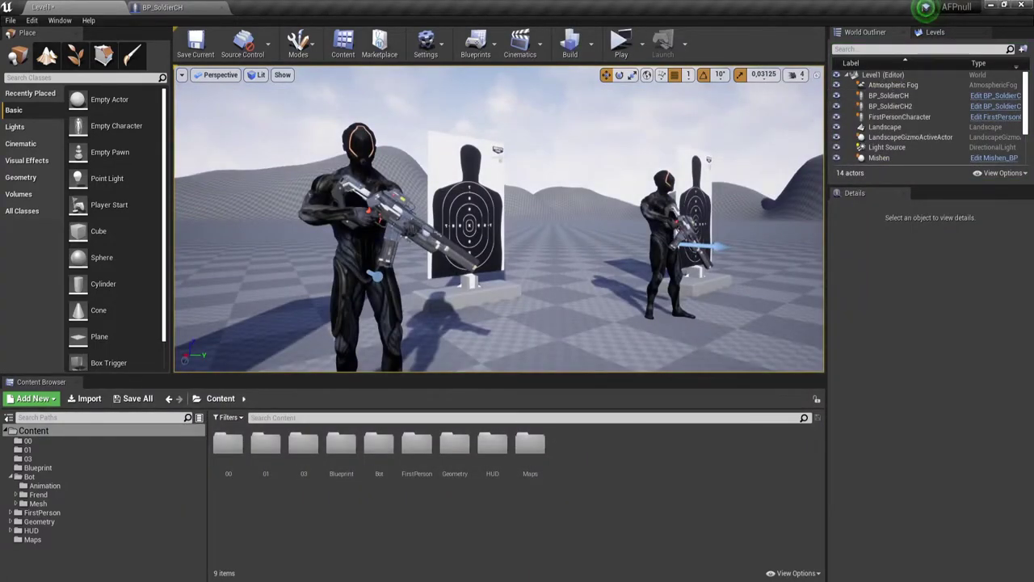
left_click(360, 191)
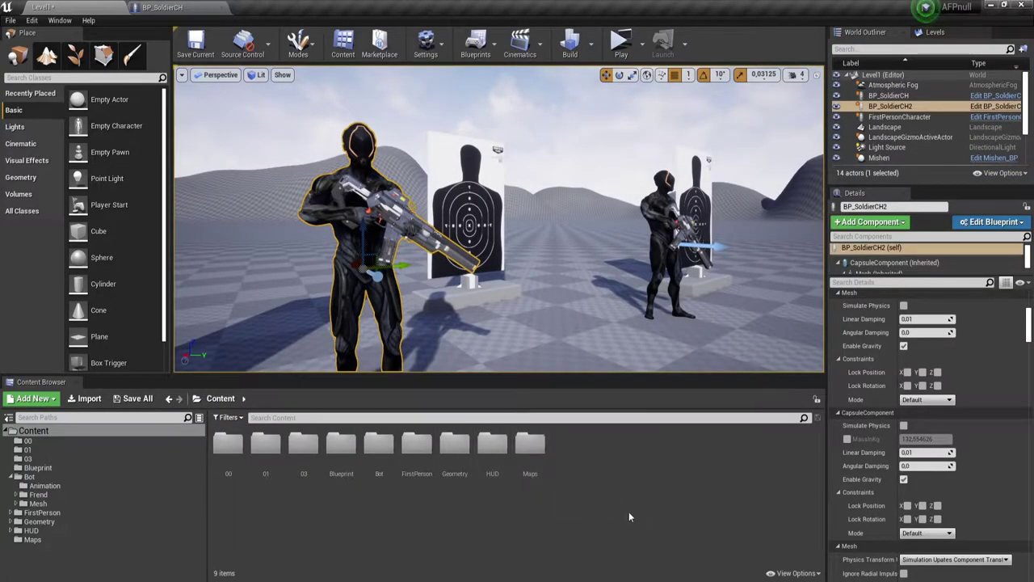
Open the Bot folder, select BP_SoldierCH, and bring the viewport back to the soldier
double_click(387, 447)
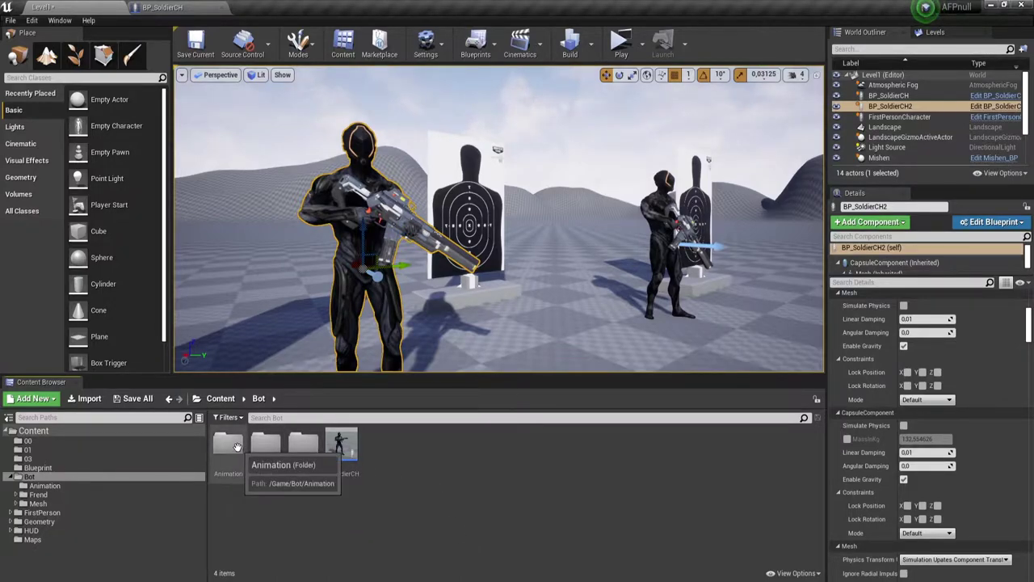
left_click(334, 455)
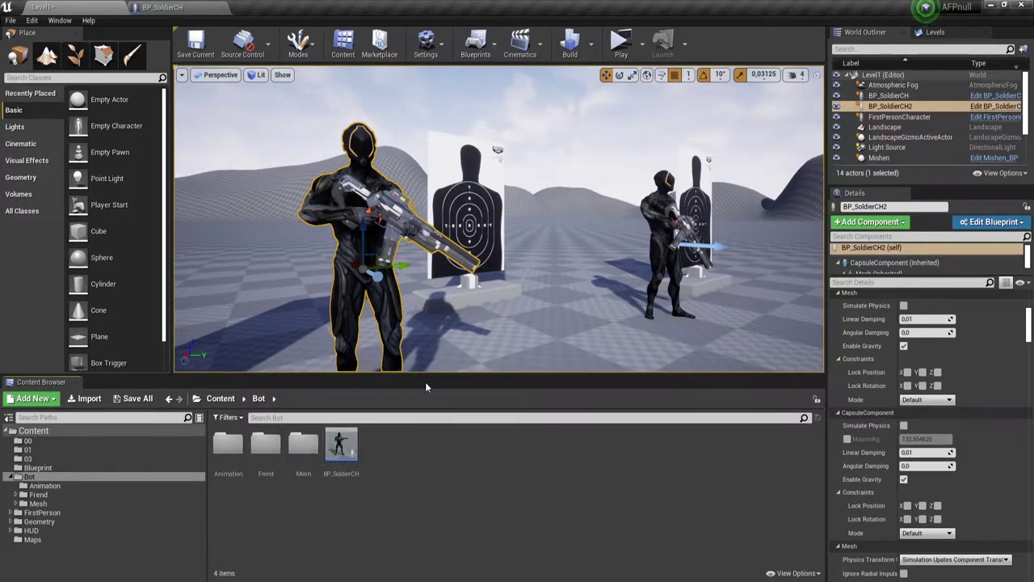
scroll(406, 238, "up", 5)
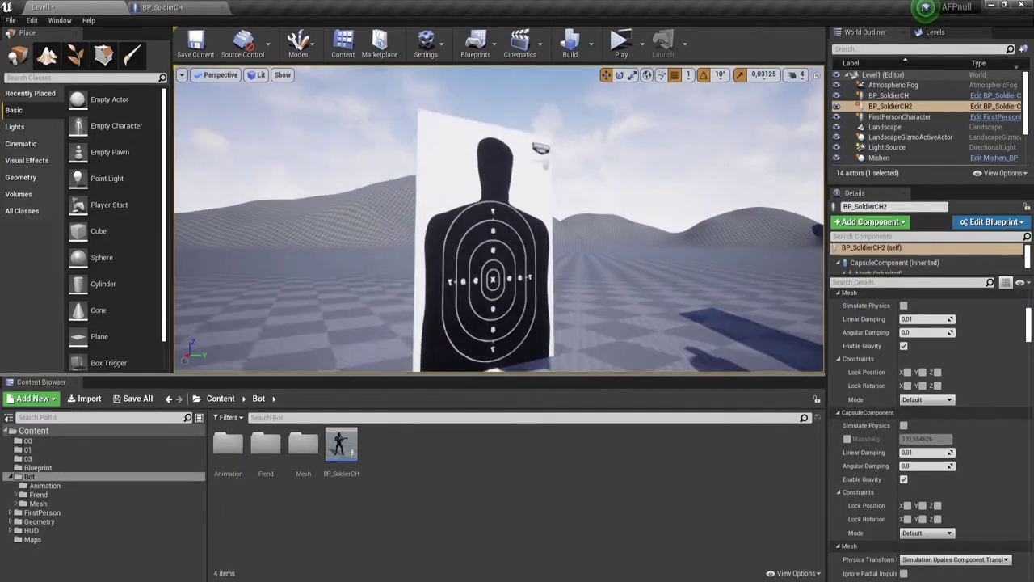
right_click_drag(407, 239, 406, 238)
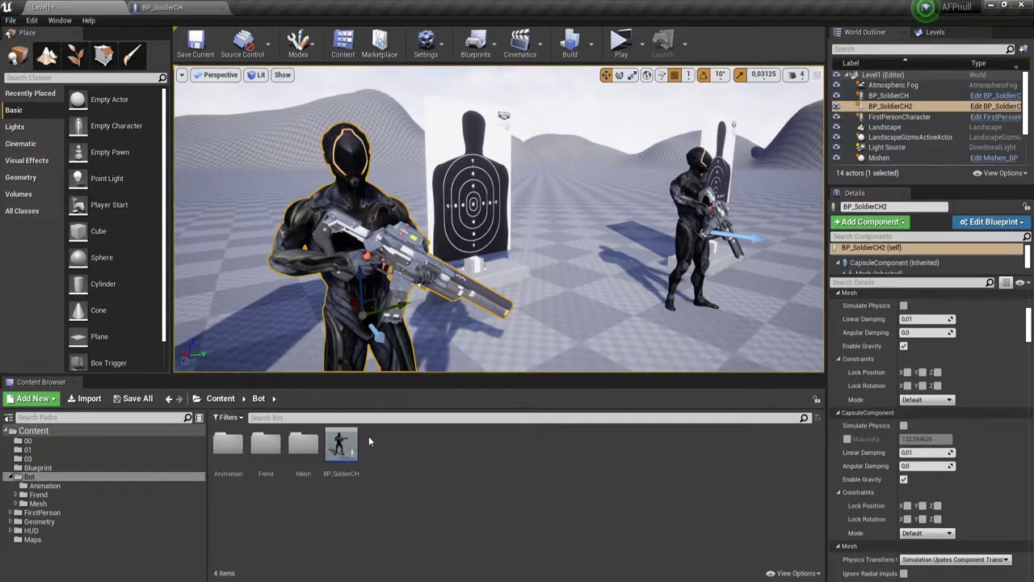
Create a Blueprint Class with Character as parent, name it NPC, and open it
right_click(416, 464)
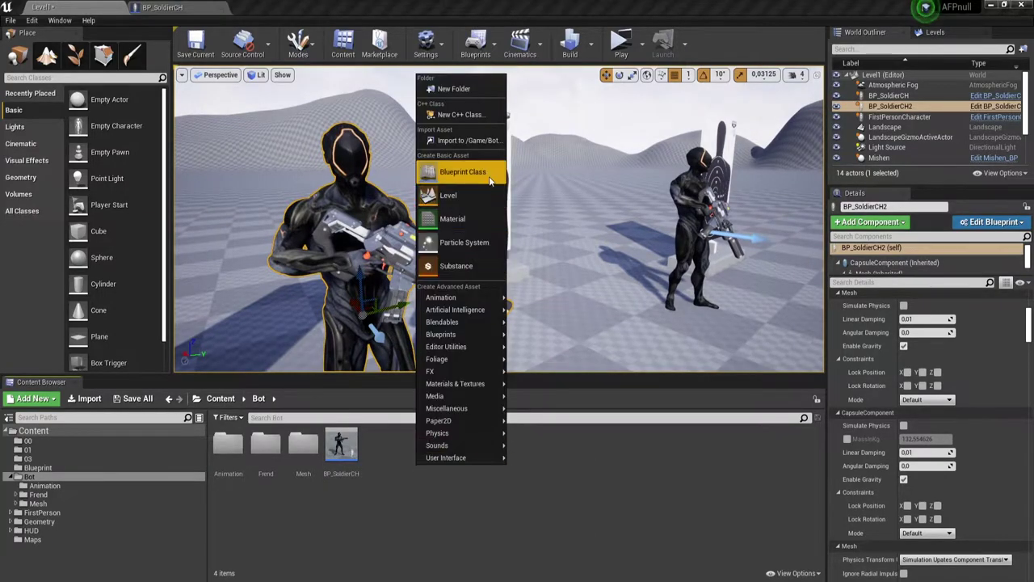
mouse_move(473, 346)
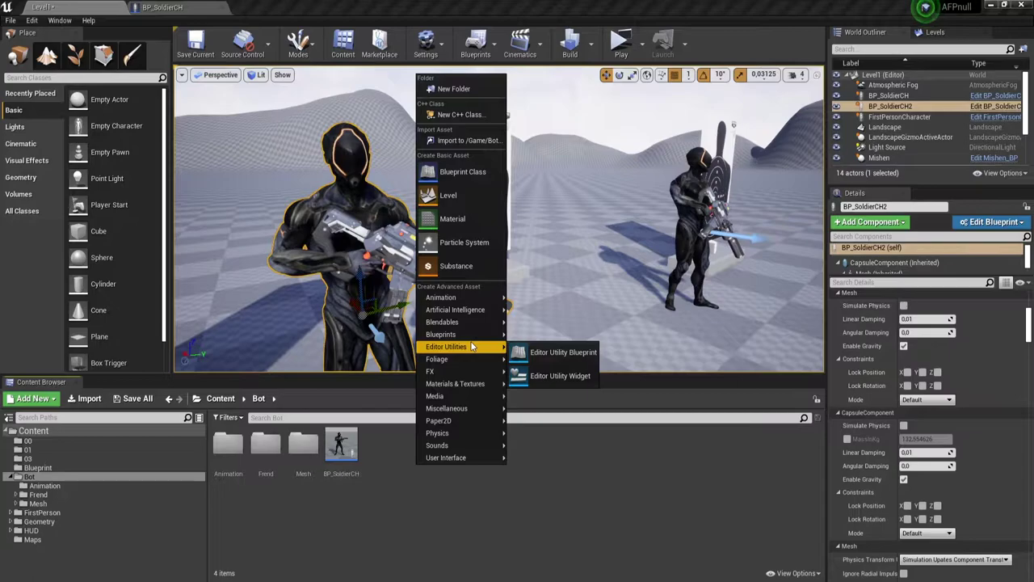
left_click(468, 172)
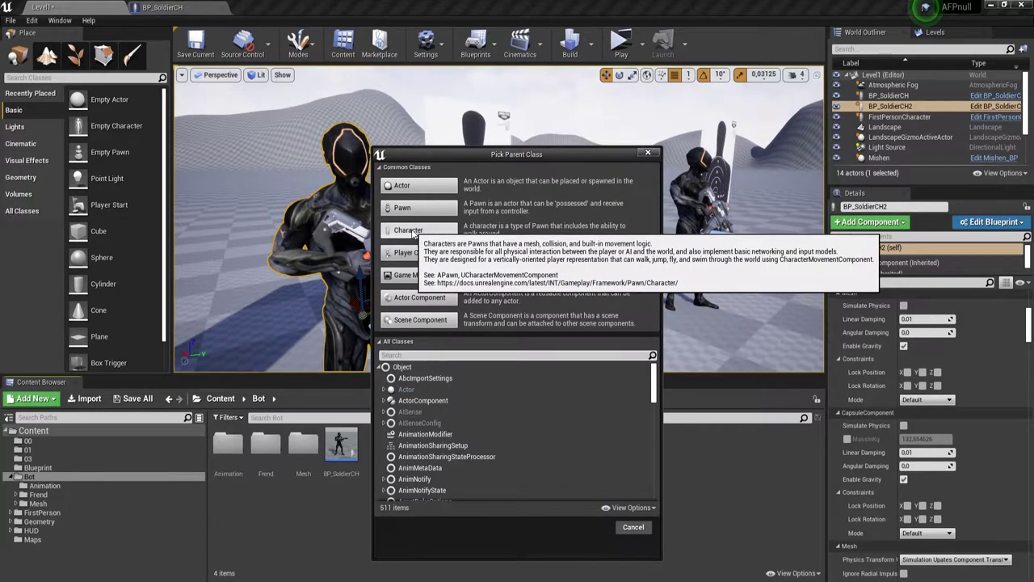
left_click(409, 231)
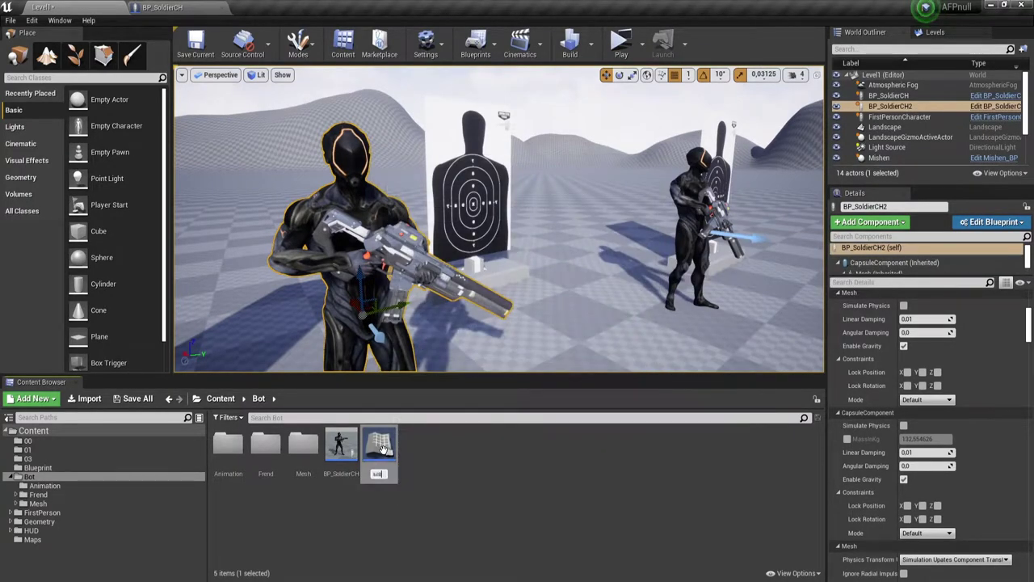
key("BackSpace")
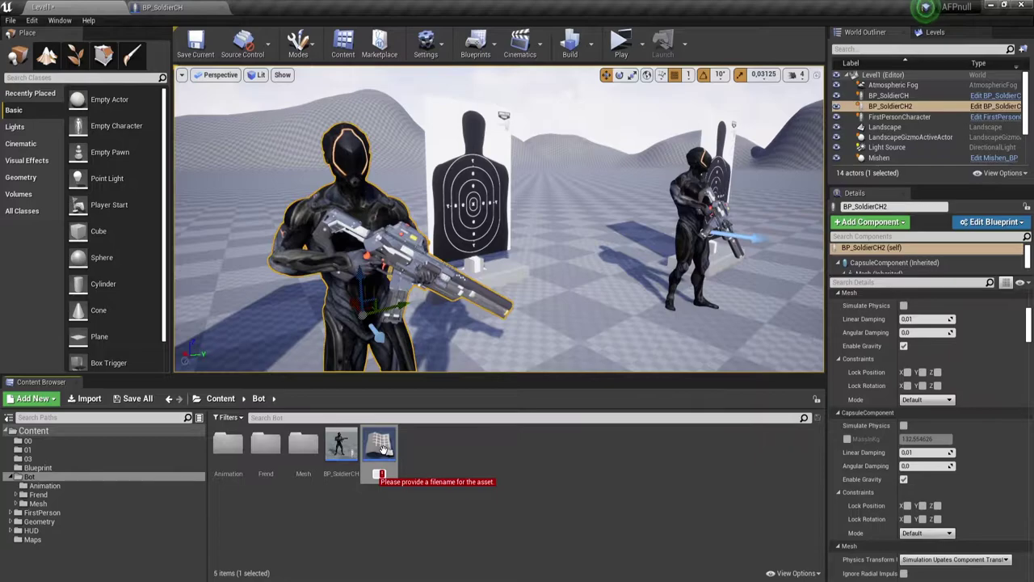
type("NPC")
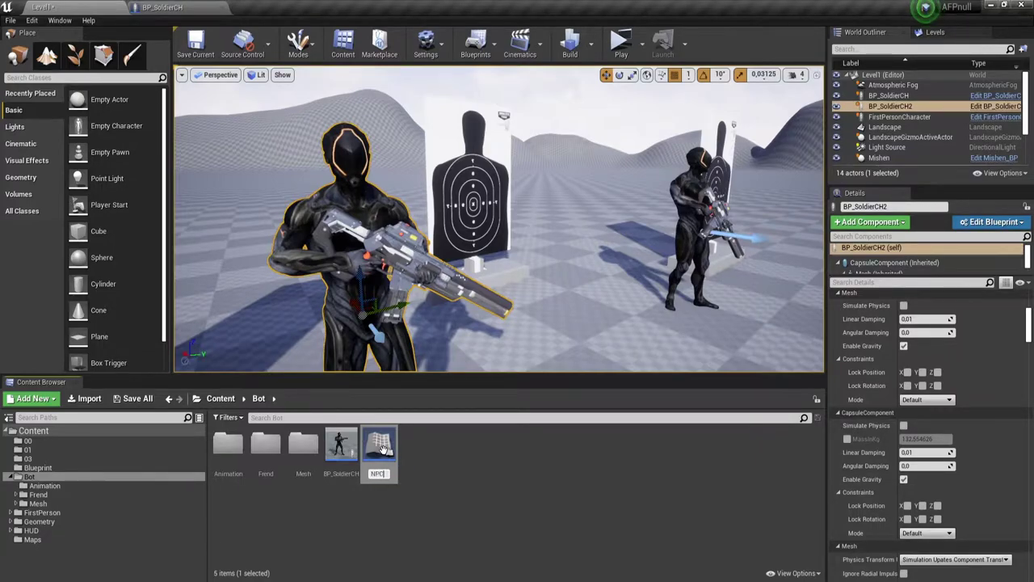
key("Return")
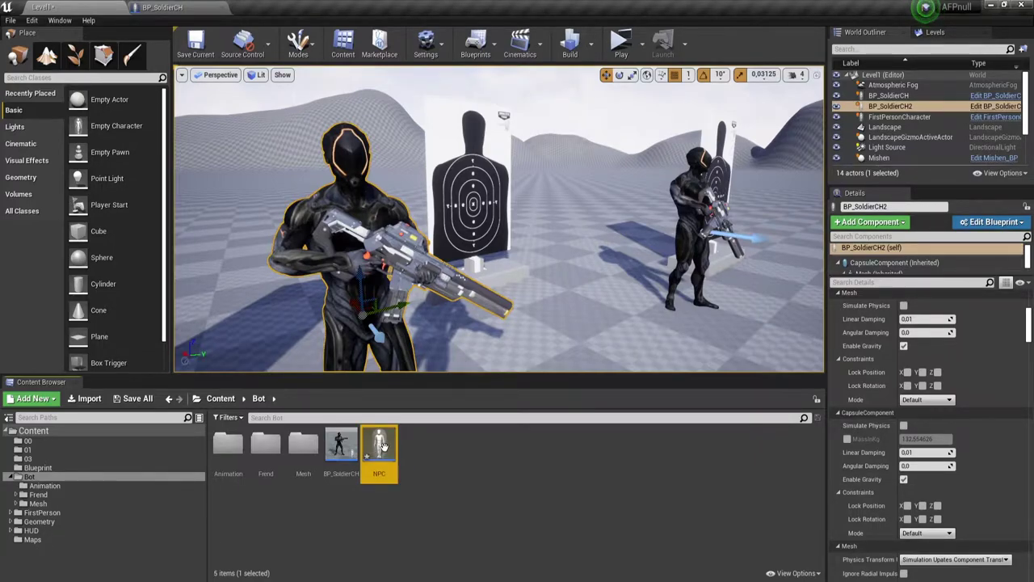
left_click(450, 492)
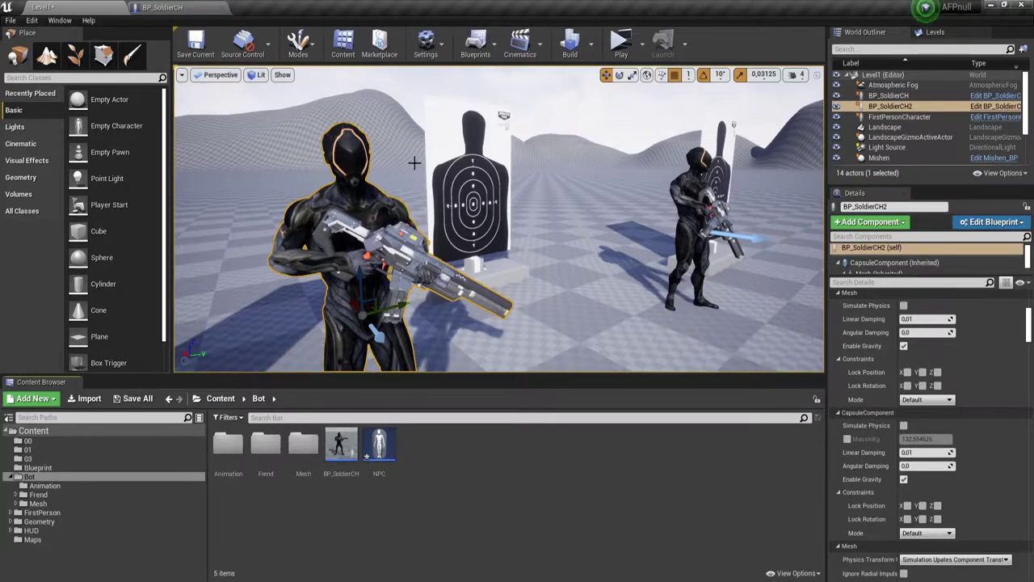
left_click_drag(377, 444, 376, 361)
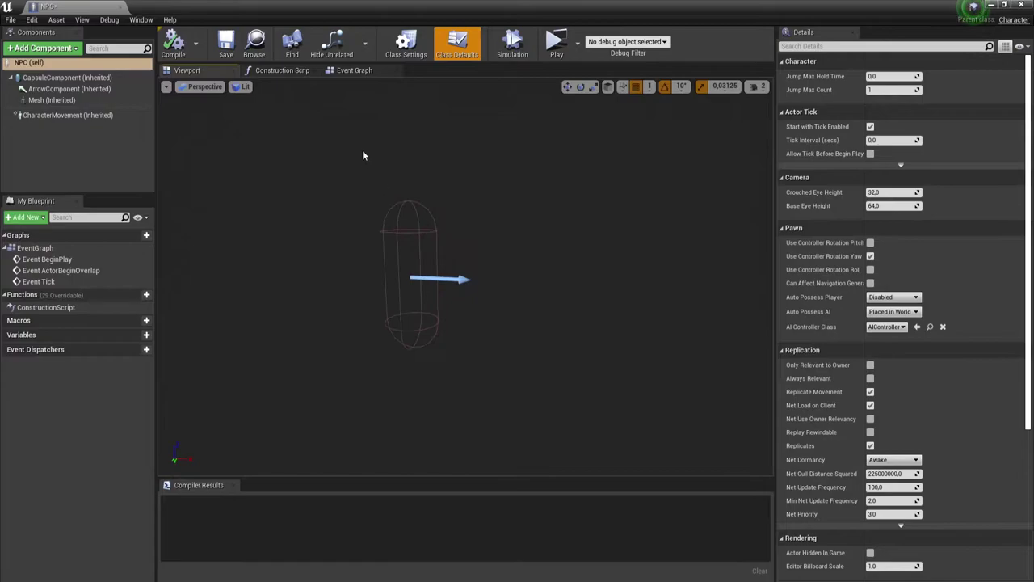
Orbit the NPC capsule preview and look over the nodes in its Event Graph
left_click_drag(363, 154, 368, 161)
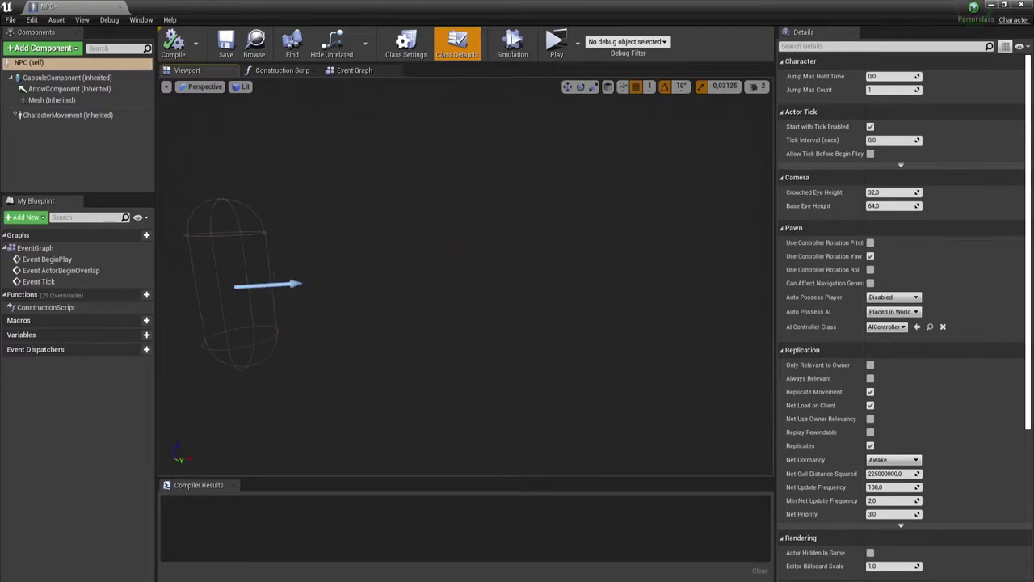
left_click(354, 70)
mouse_move(645, 246)
right_mouse_down()
mouse_move(508, 207)
mouse_move(510, 234)
right_mouse_up()
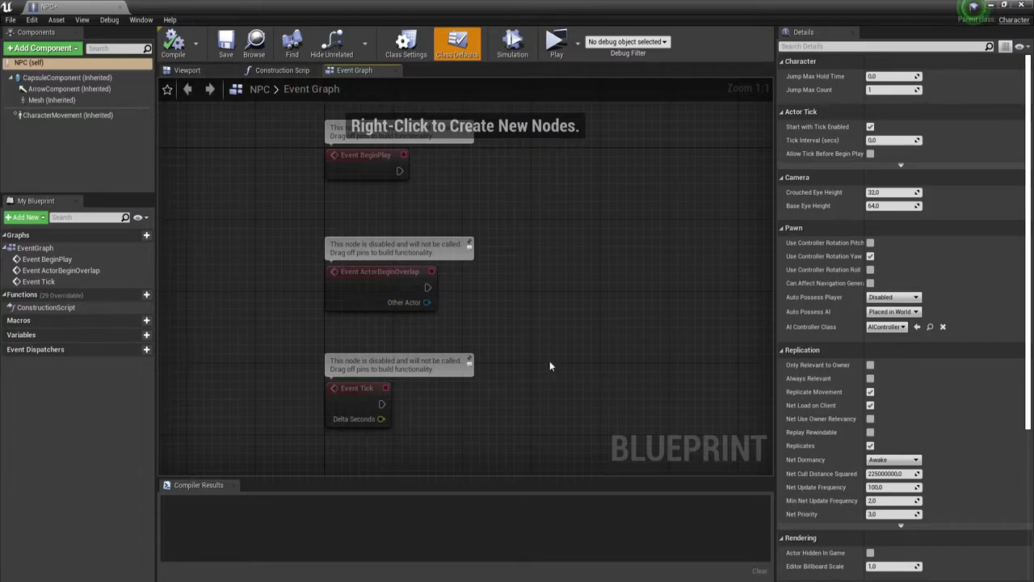
left_click_drag(667, 397, 429, 295)
left_click(513, 241)
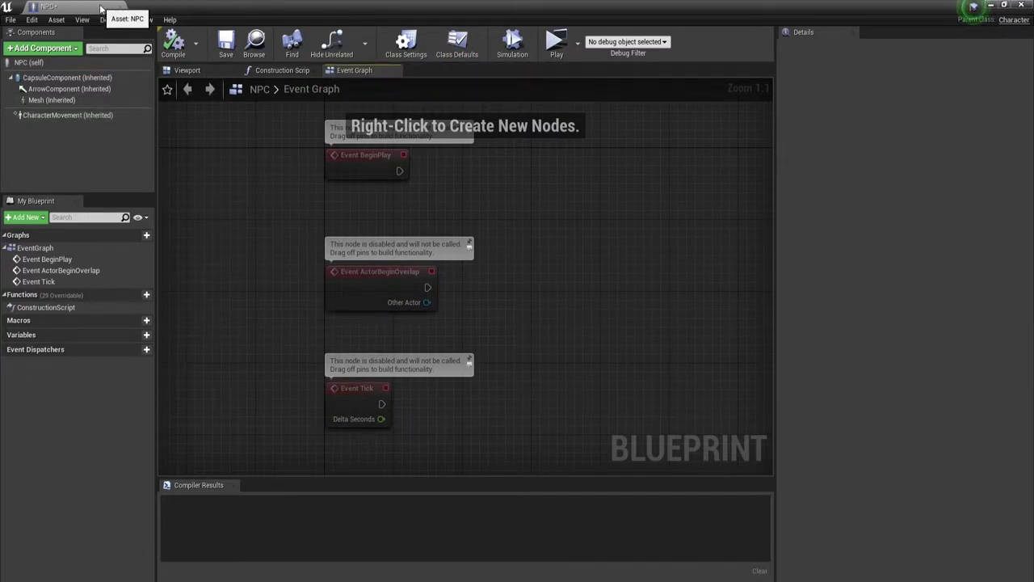
Close the NPC Blueprint editor, return to Level1, and delete the NPC asset
left_click_drag(101, 8, 312, 24)
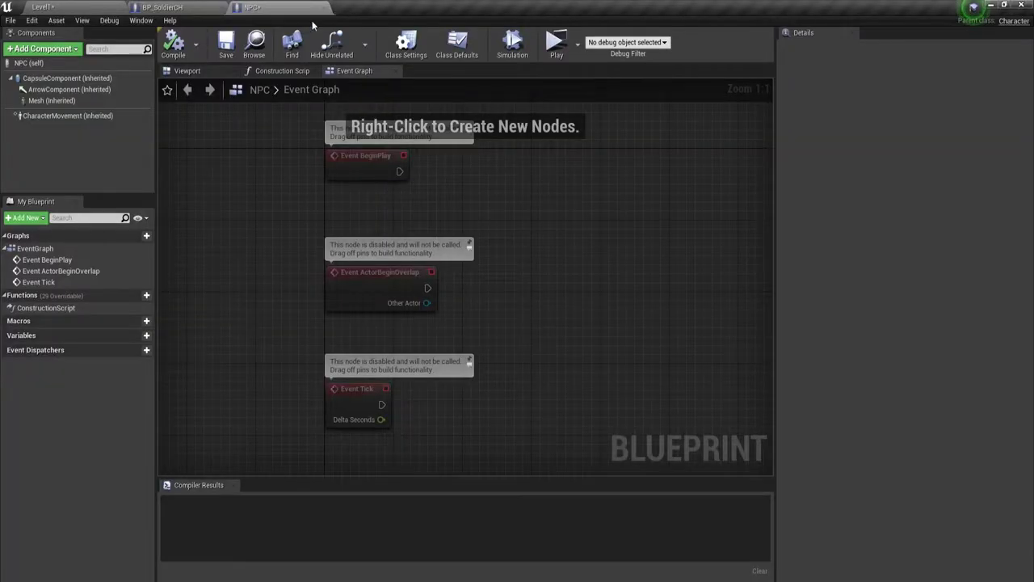
left_click(323, 7)
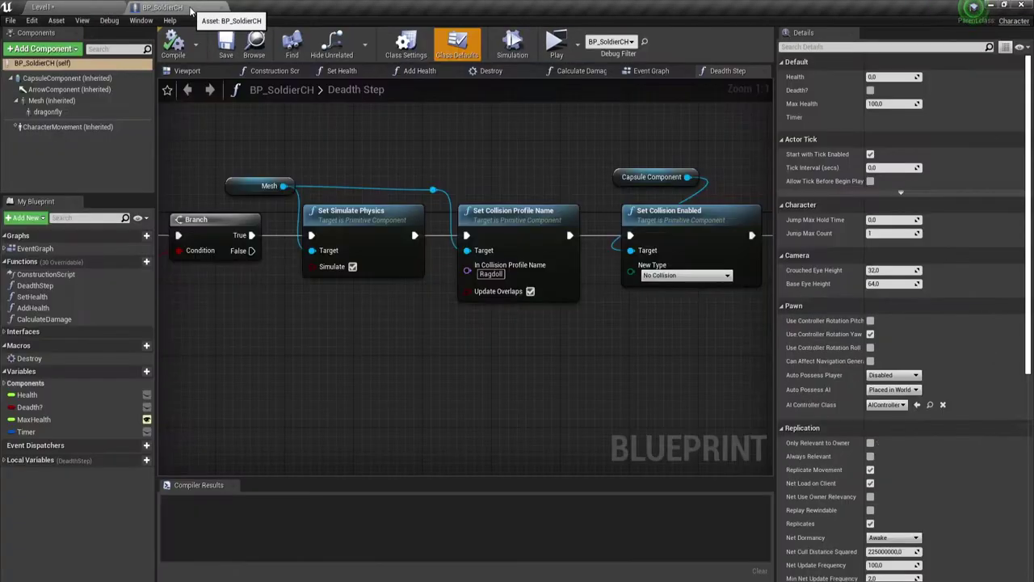
left_click(226, 8)
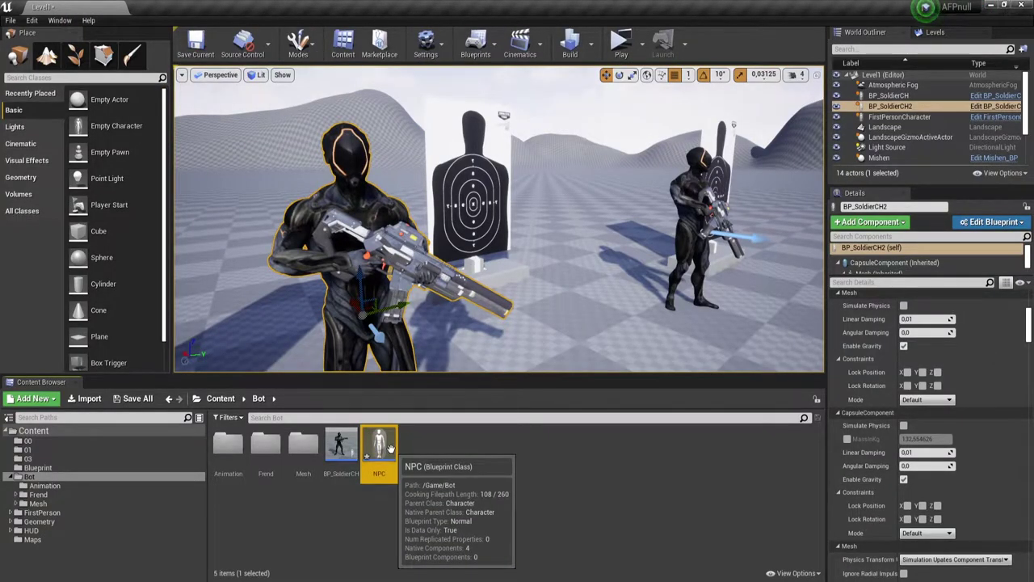
key("Delete")
Confirm the NPC deletion, then create a new Blueprint Class with AIController as parent
left_click(440, 474)
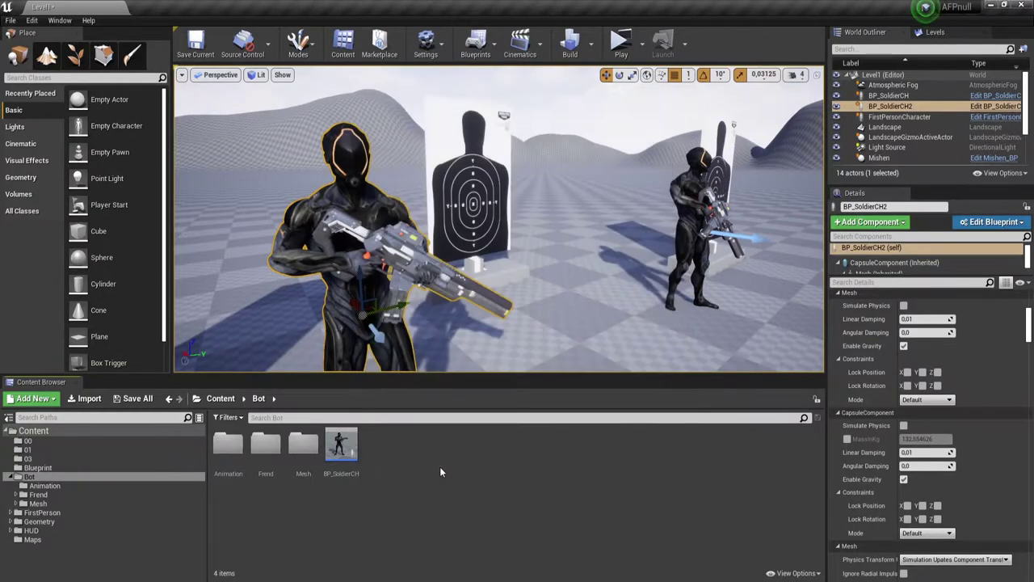
right_click(395, 456)
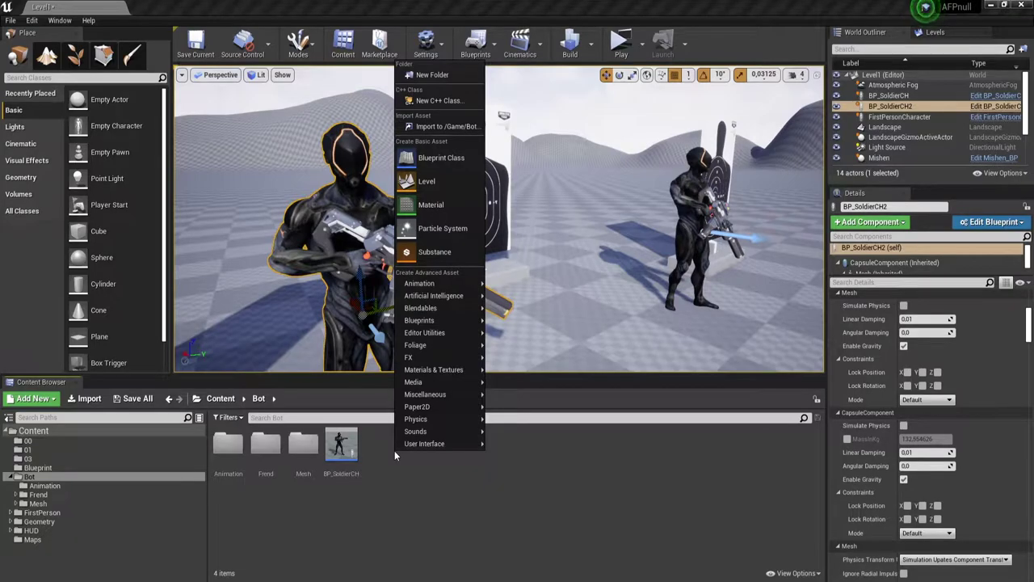
left_click(448, 156)
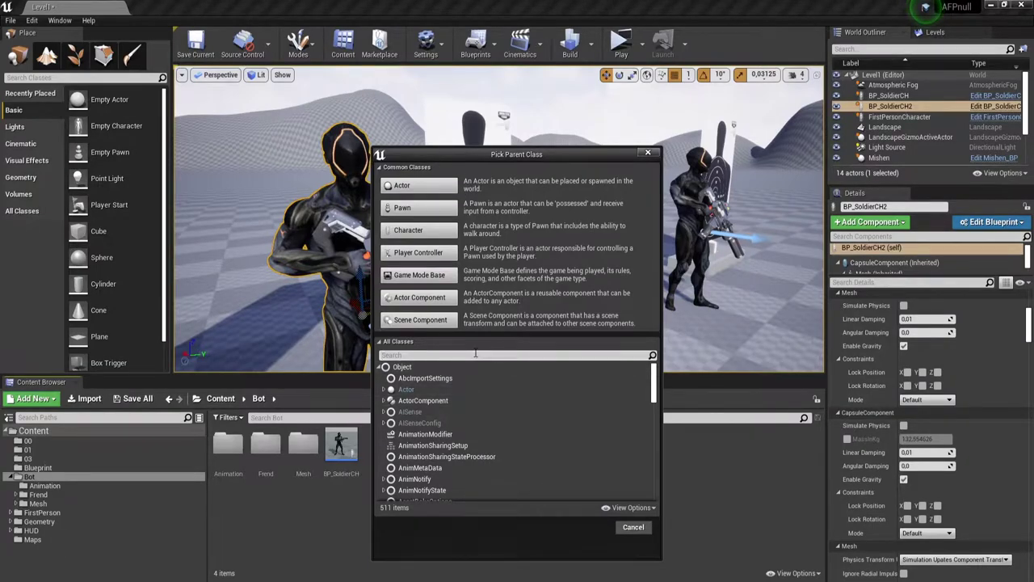
type("A")
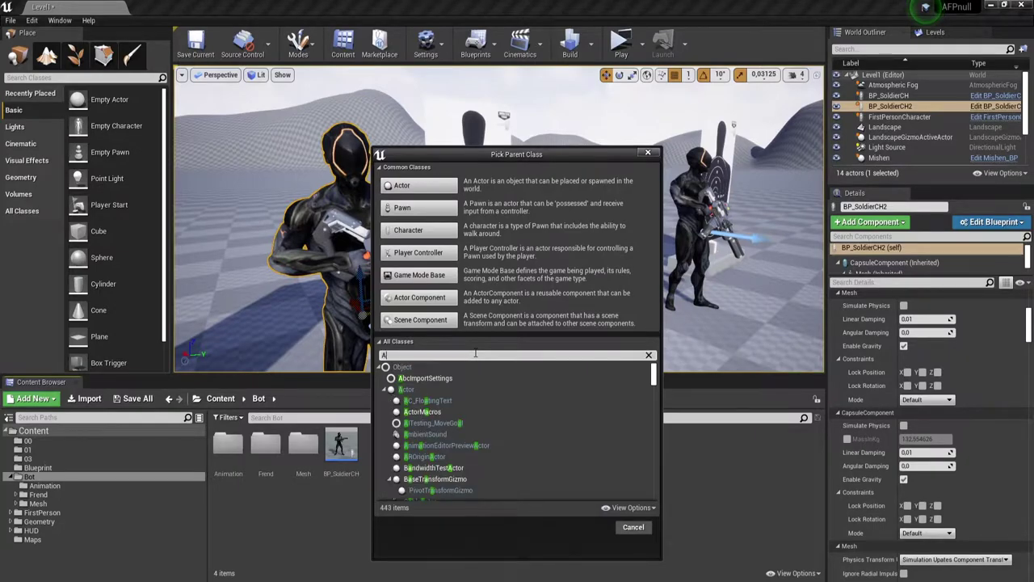
type("I")
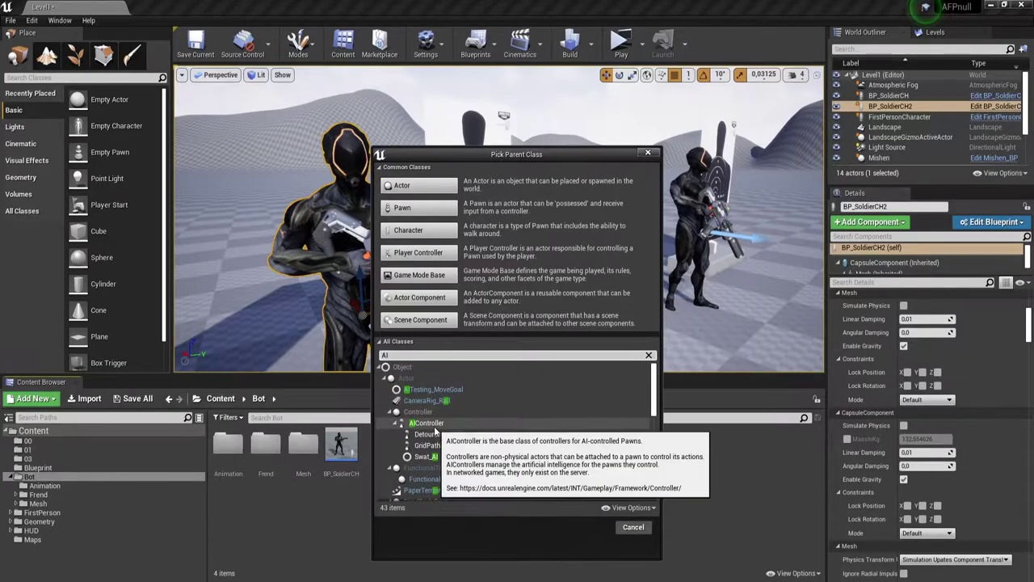
left_click(426, 422)
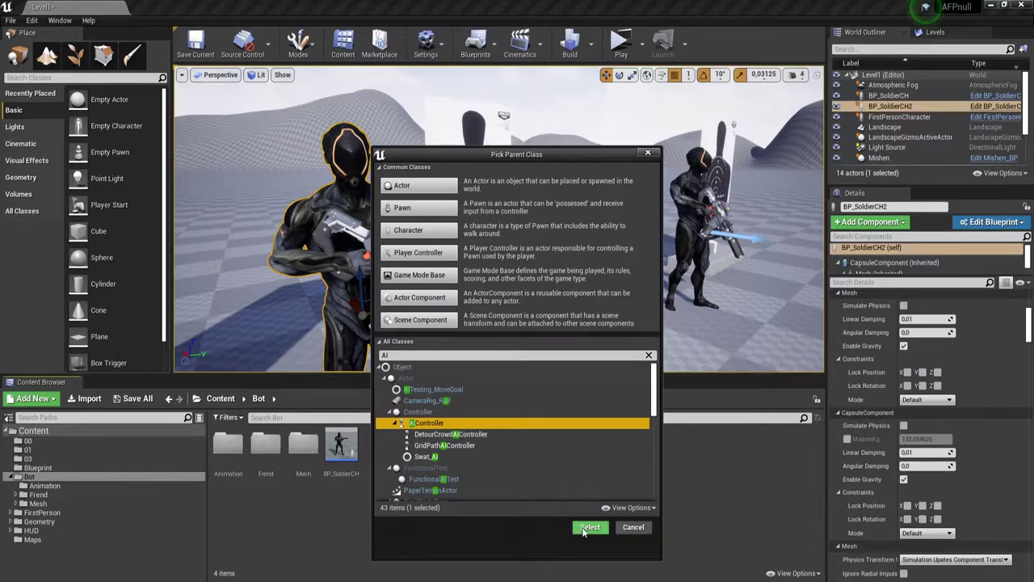
left_click(590, 527)
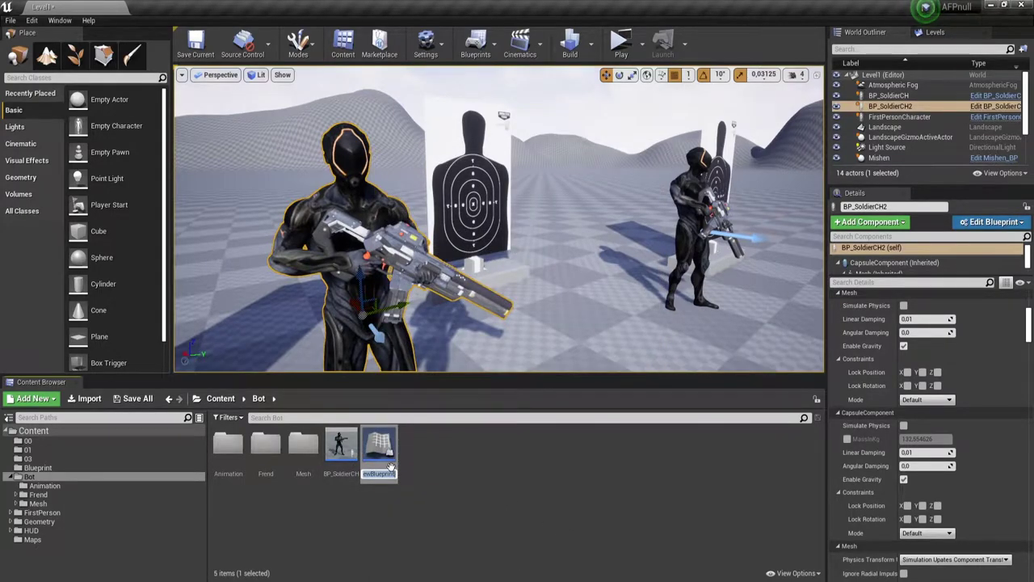
Name the new controller Blueprint 'AI_Soldie_contr', then select BP_SoldierCH
type("A")
key("BackSpace")
key("BackSpace")
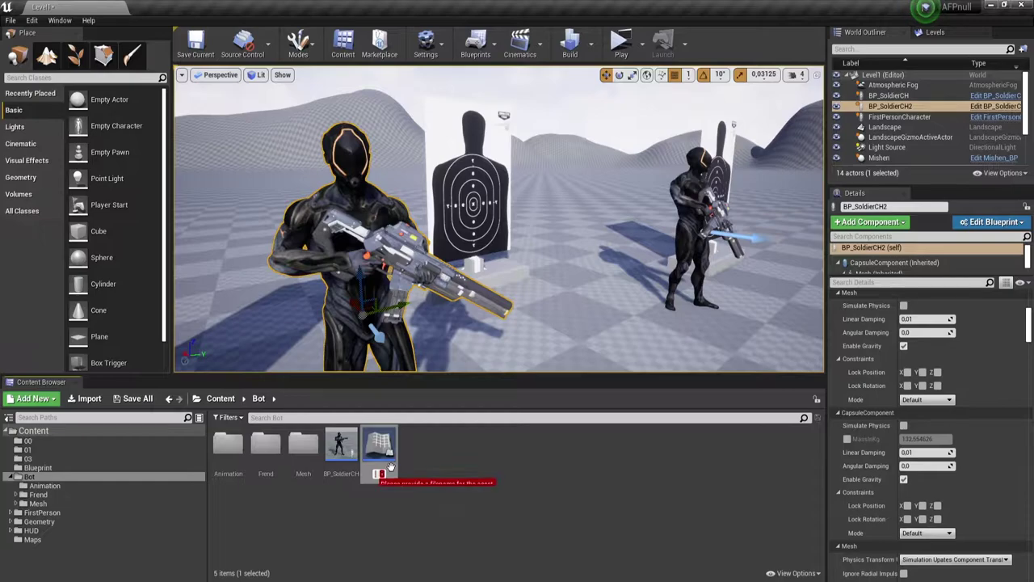
type("AI_")
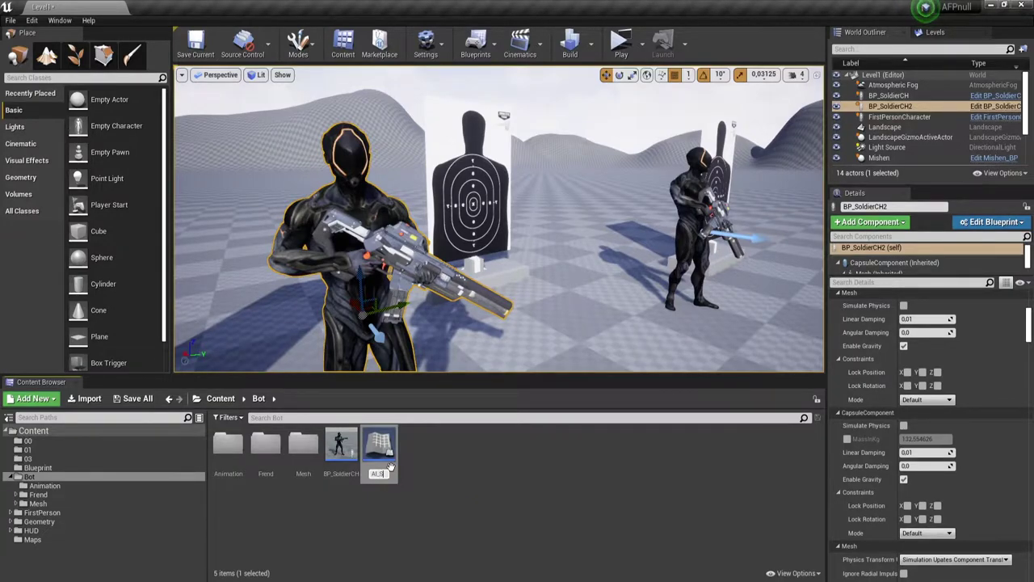
type("Sol")
type("di")
type("e")
type("_con")
type("tr")
key("Return")
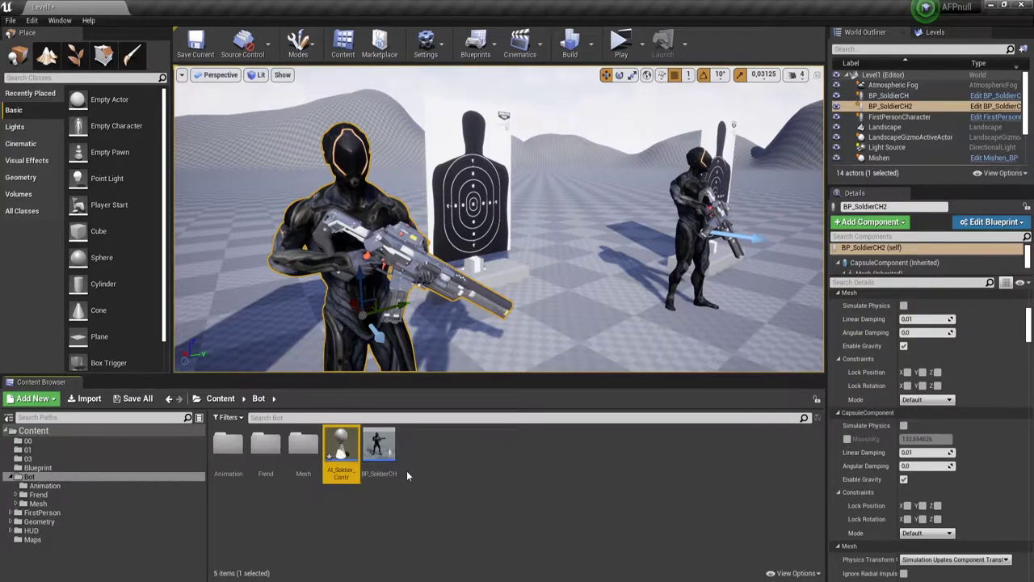
left_click(436, 474)
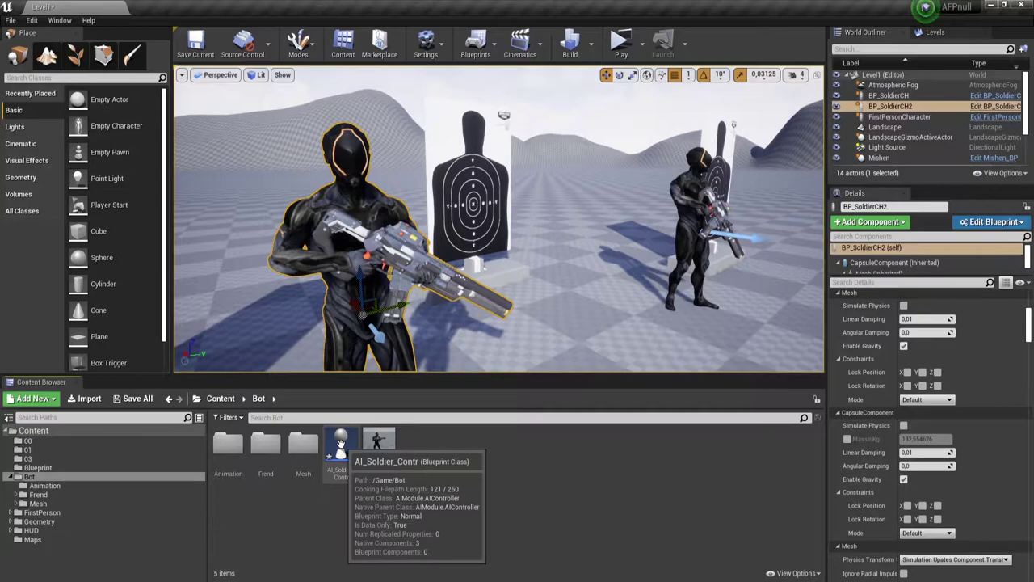
left_click(378, 446)
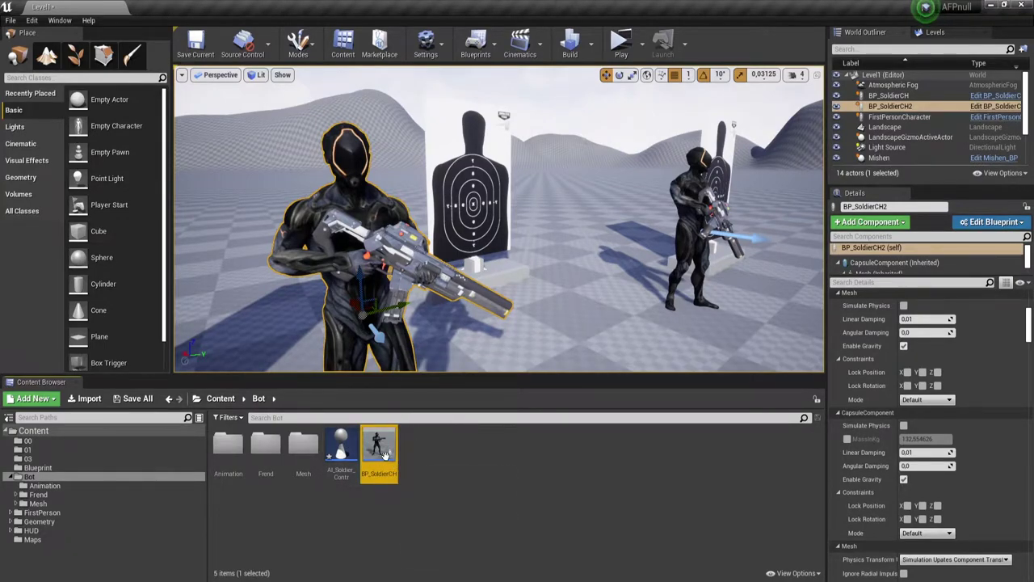
mouse_move(350, 438)
In BP_SoldierCH's Class Defaults, set AI Controller Class to AI_Soldier_Contr and compile
double_click(378, 447)
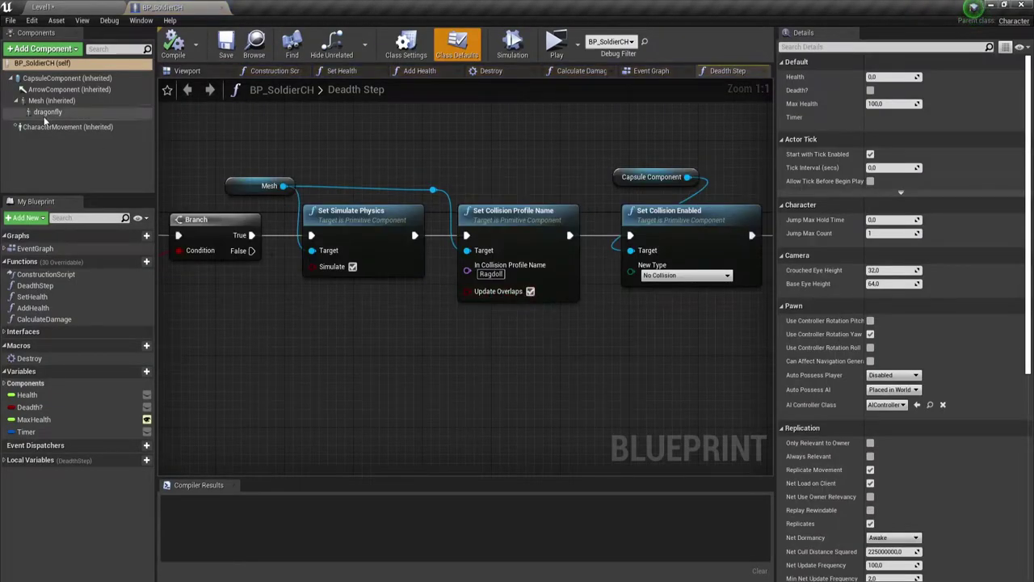
left_click(58, 65)
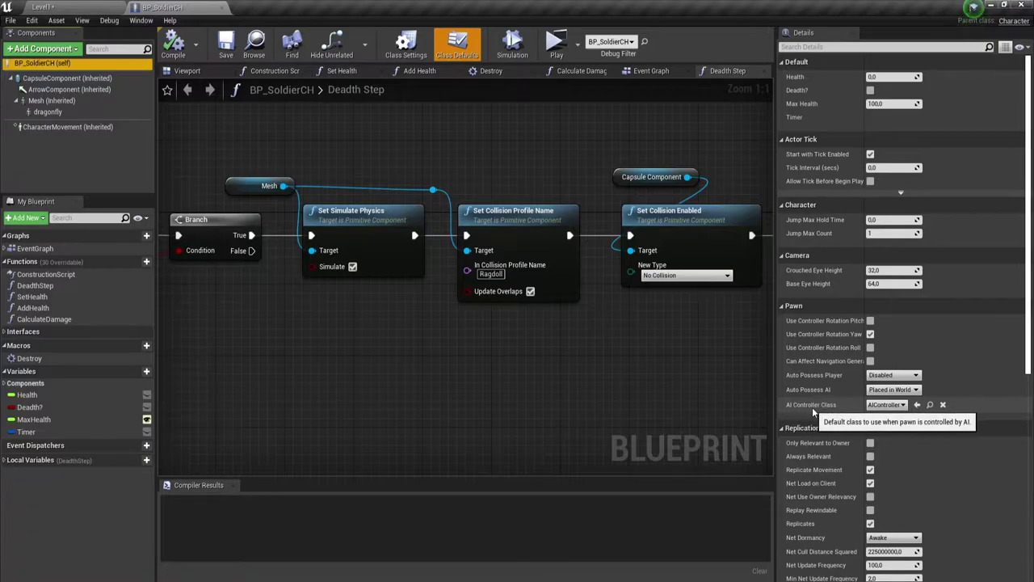
left_click(895, 406)
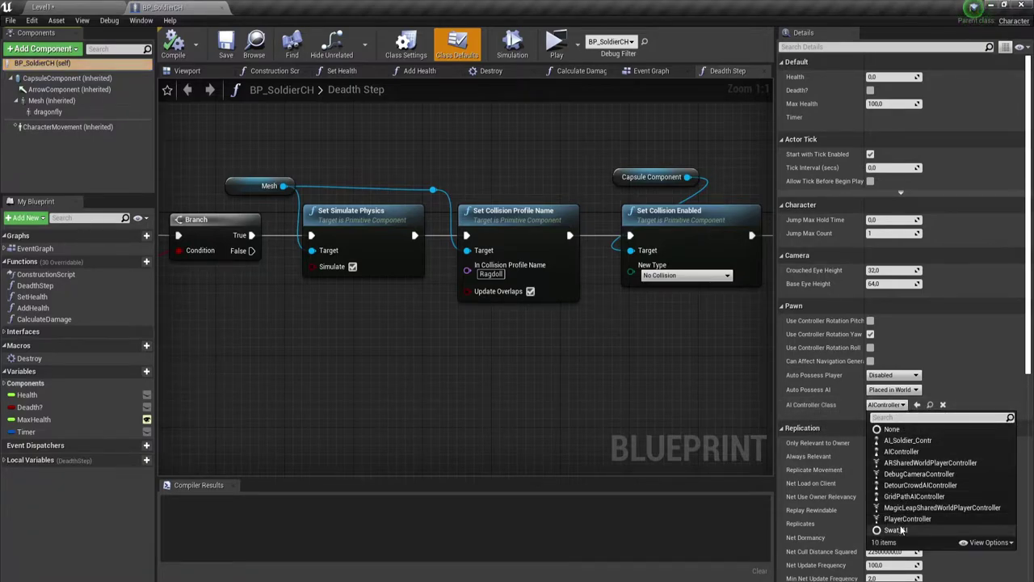
left_click(905, 441)
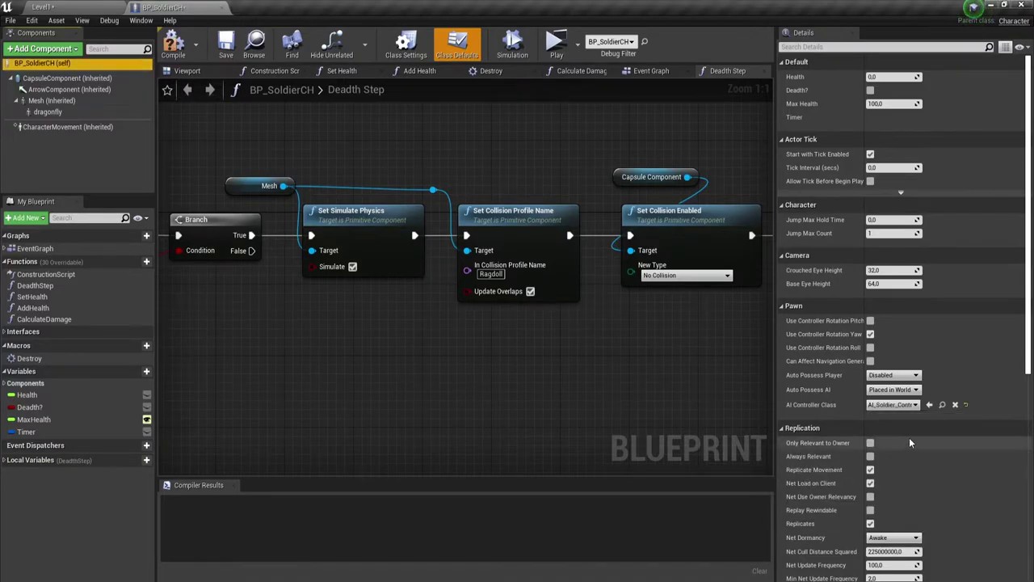
left_click(173, 42)
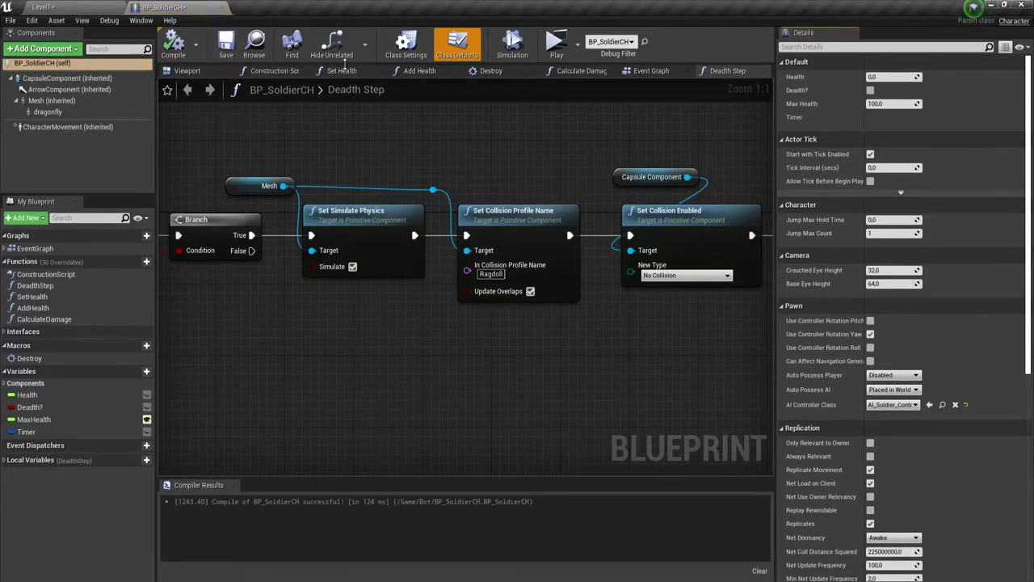
Close the soldier's graph tabs, Death Step through Set Health, and show the Viewport preview
left_click(758, 71)
left_click(722, 73)
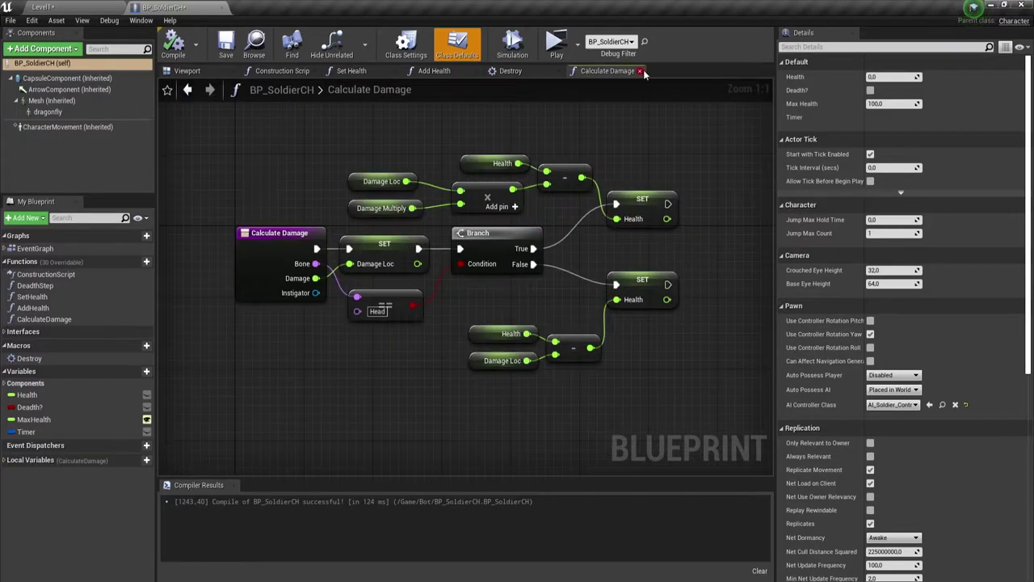
left_click(644, 71)
left_click(556, 71)
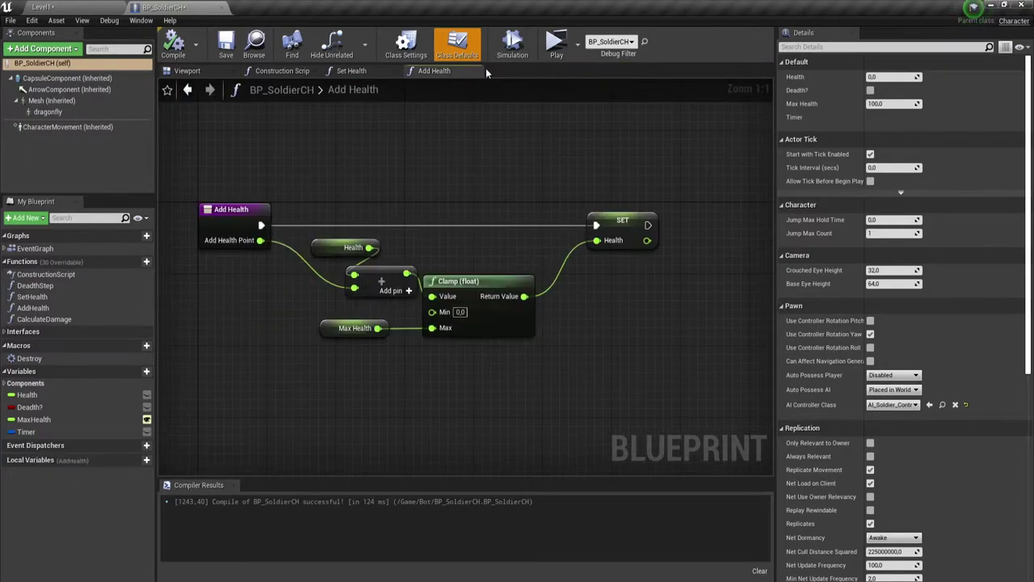
left_click(484, 71)
left_click(393, 71)
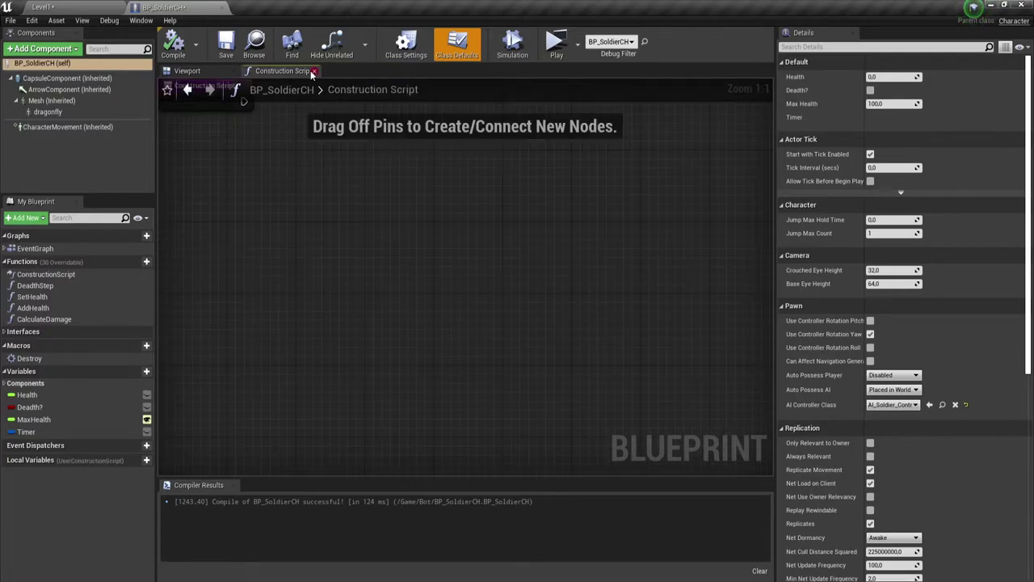
left_click(194, 71)
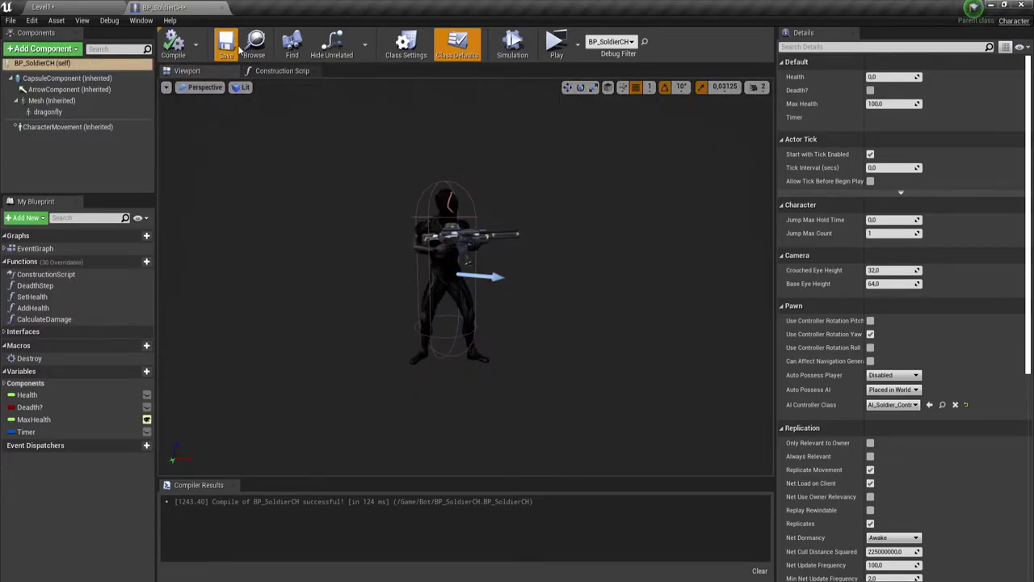
Inspect the Health and Timer variables and locate BP_SoldierCH in the Content Browser
left_click(26, 394)
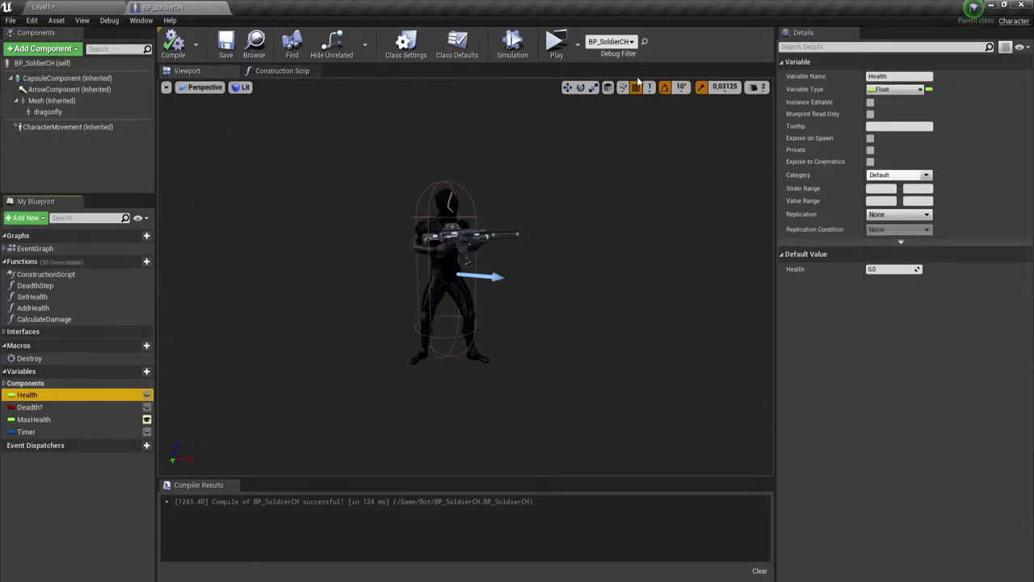
left_click(263, 72)
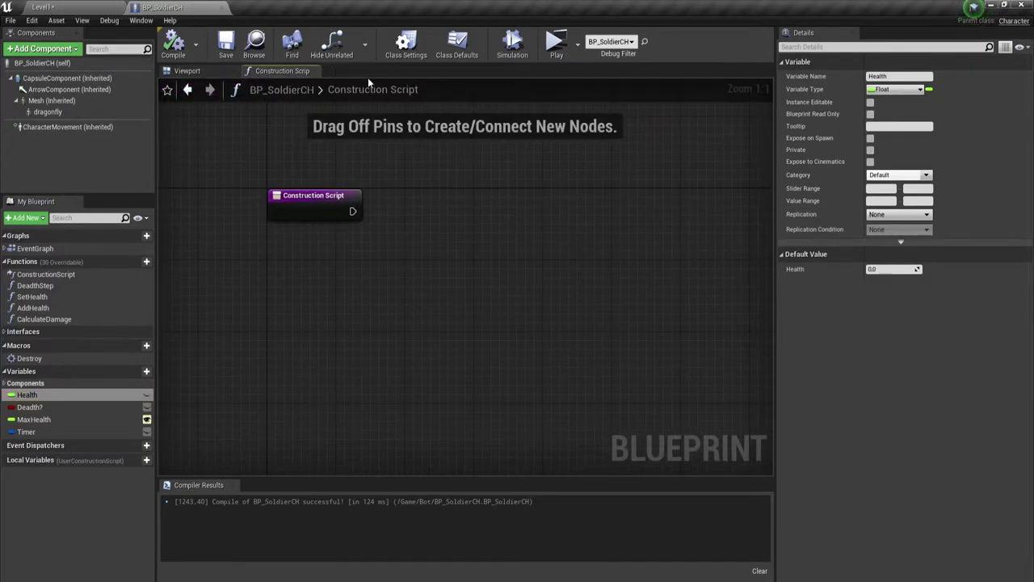
left_click(292, 47)
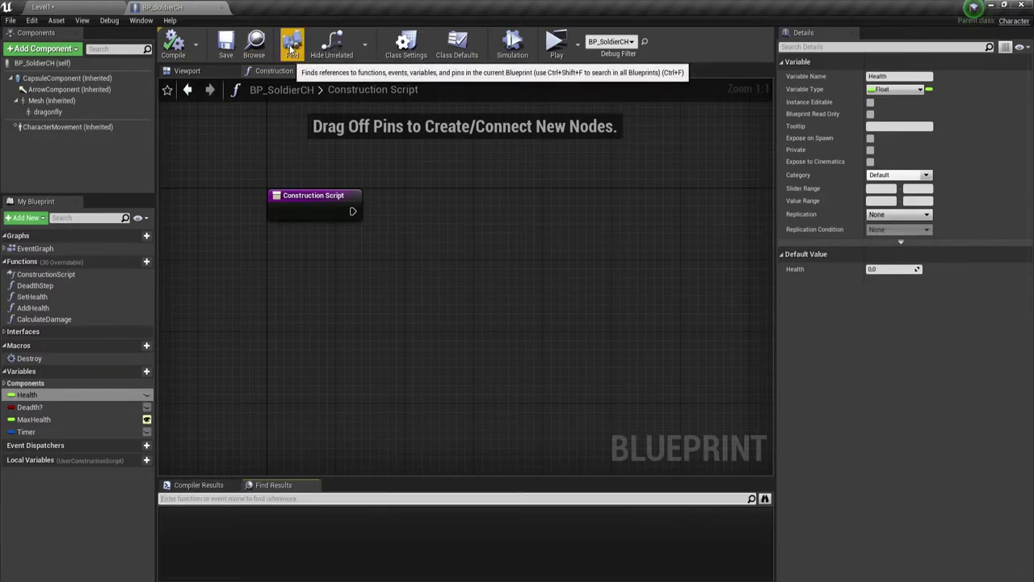
left_click(28, 431)
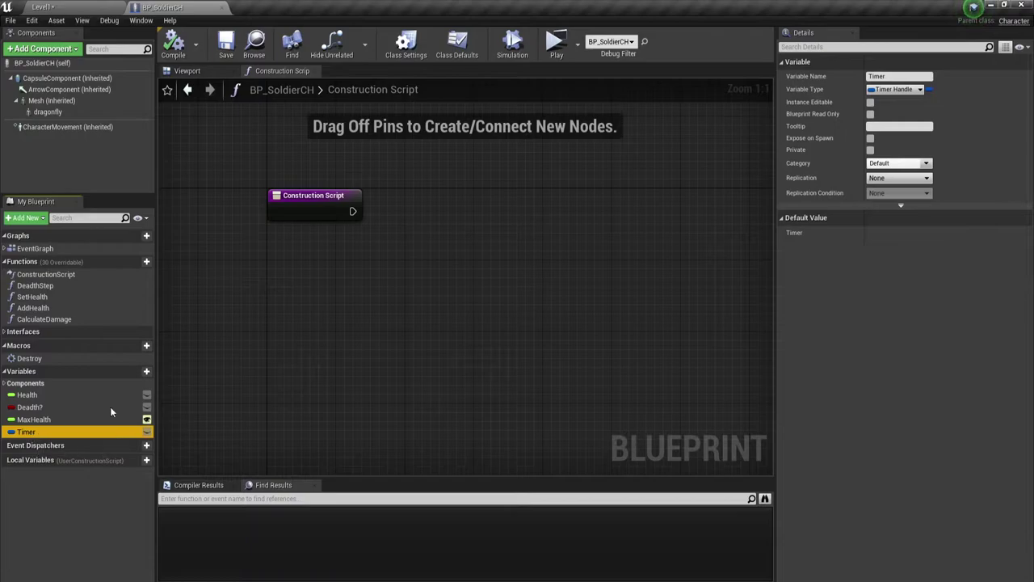
left_click(255, 46)
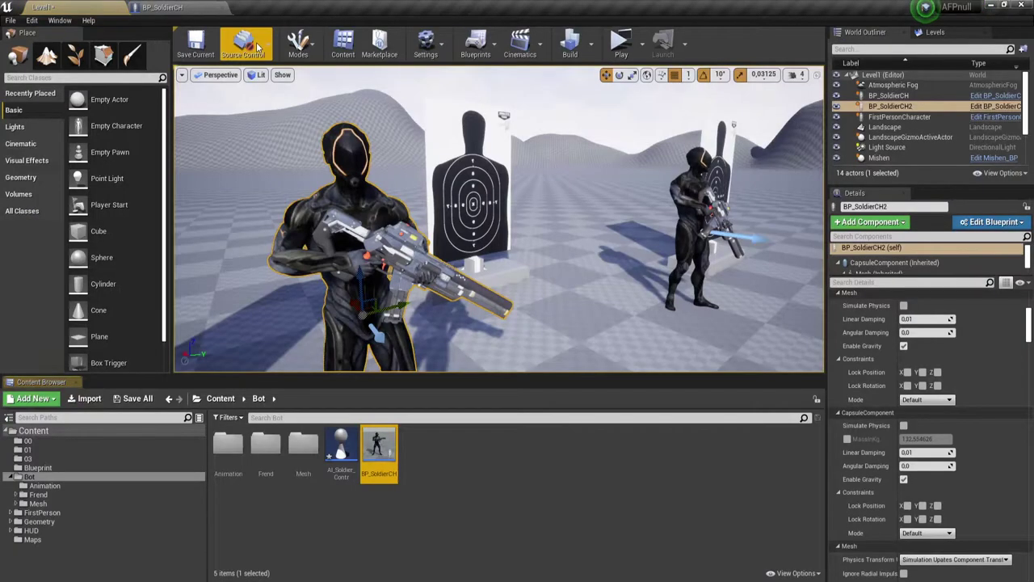
Reopen the BP_SoldierCH Blueprint editor and browse its debugging options menu
double_click(382, 447)
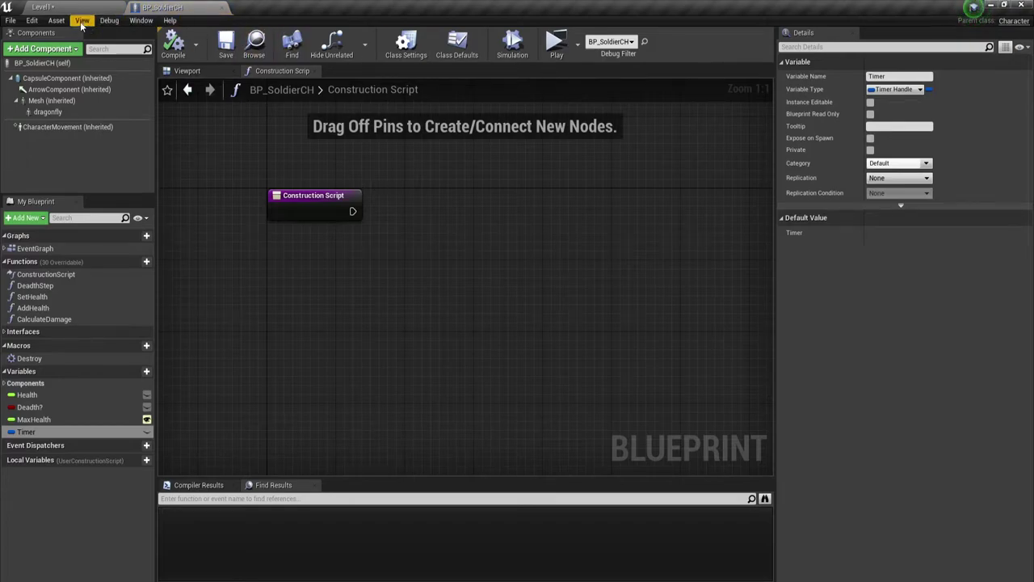
left_click(42, 6)
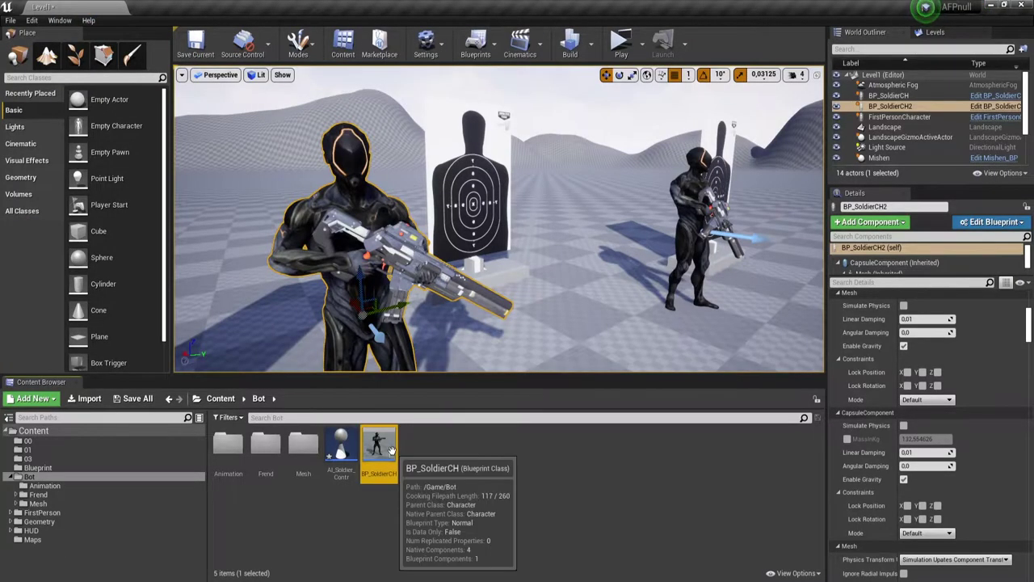
double_click(379, 447)
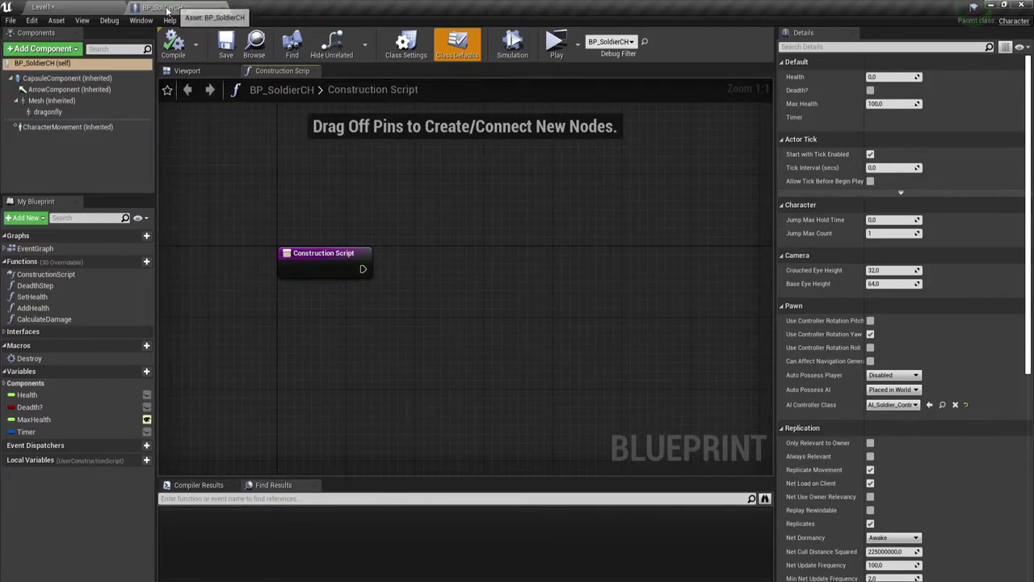
left_click(101, 21)
mouse_move(131, 25)
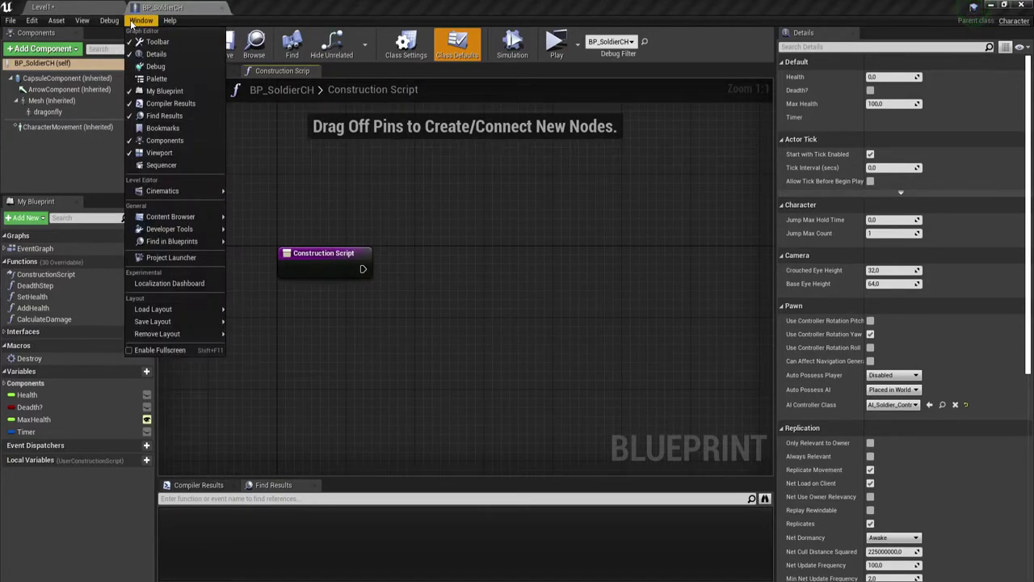
mouse_move(170, 191)
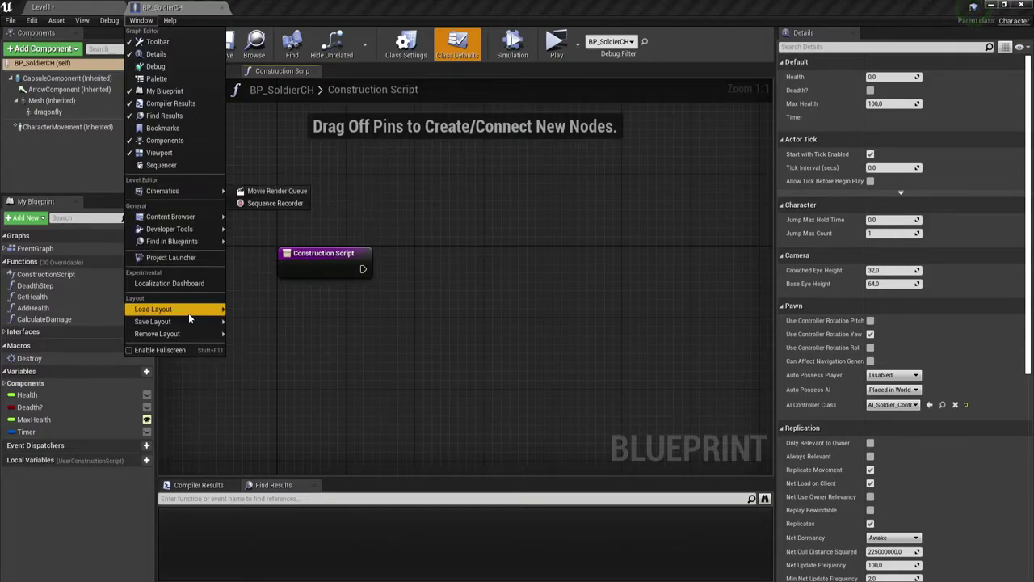
mouse_move(189, 317)
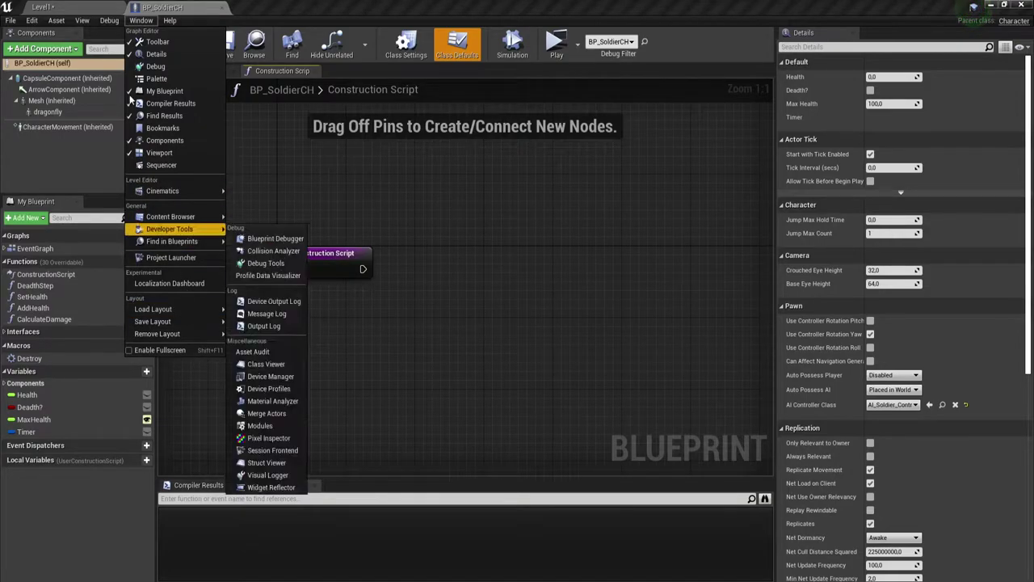
mouse_move(84, 21)
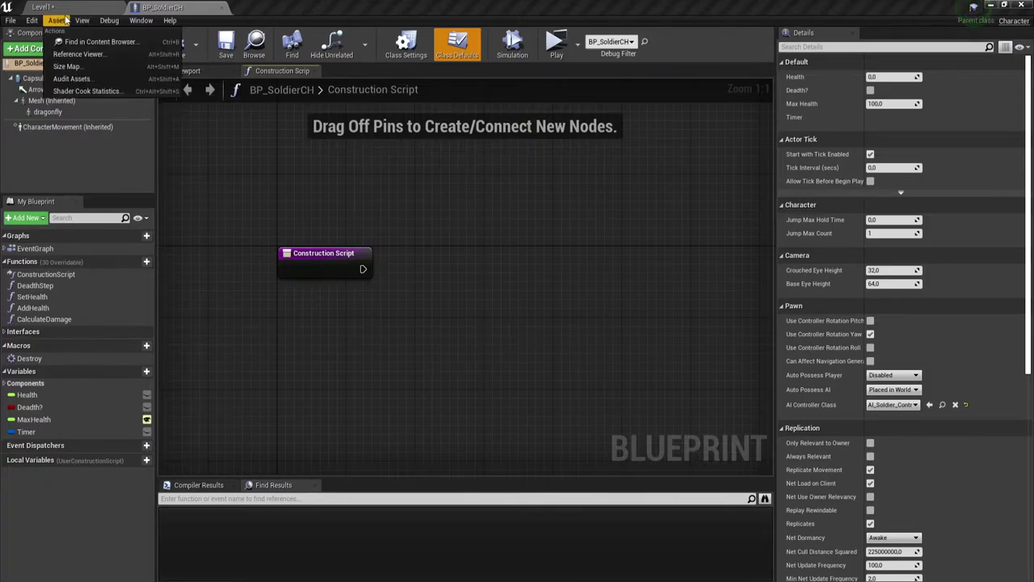
left_click(264, 116)
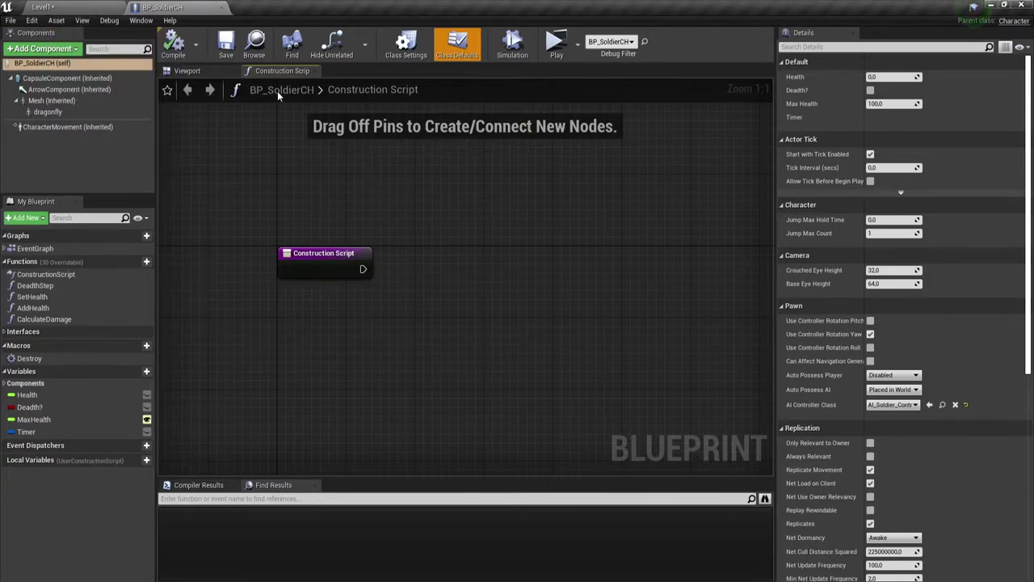
Select the CapsuleComponent, add an On Component Hit event, then delete that node
left_click(280, 88)
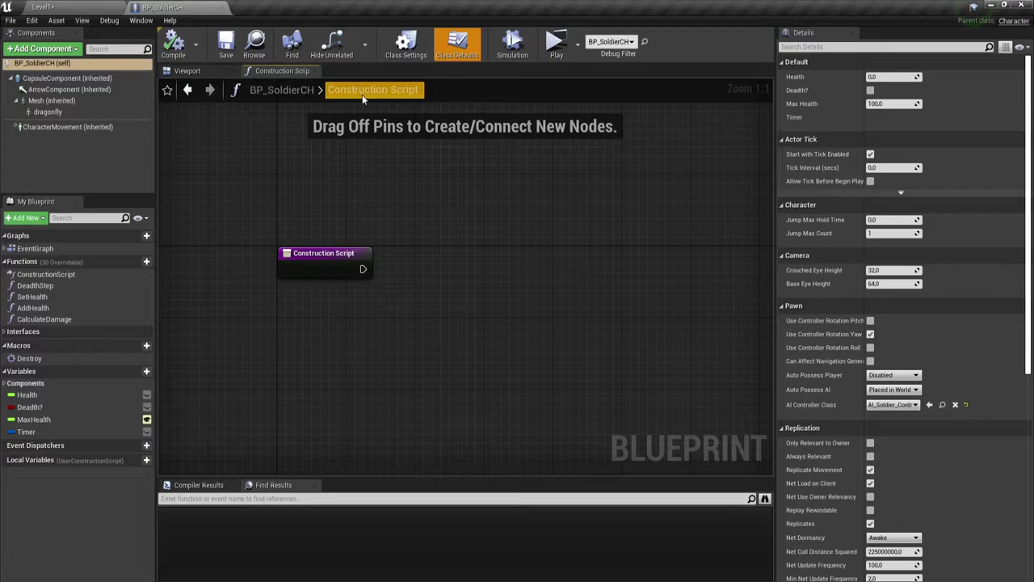
left_click(187, 71)
left_click(467, 258)
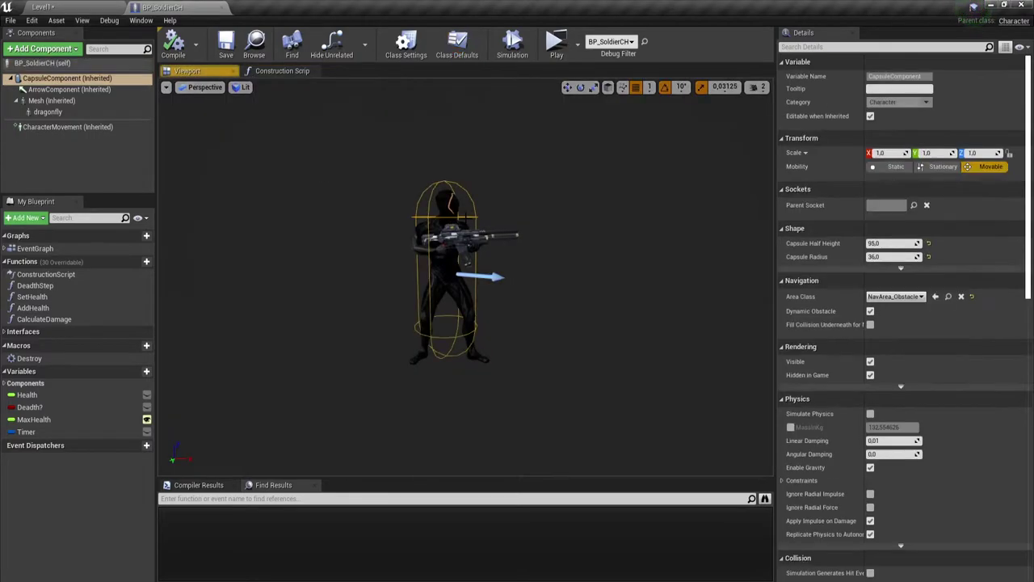
left_click_drag(1025, 253, 1023, 536)
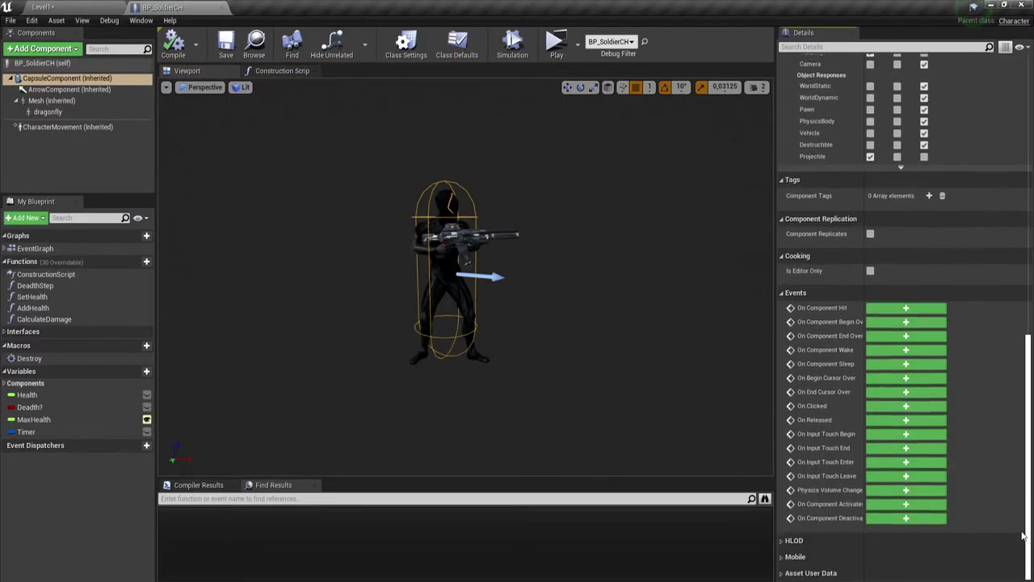
left_click(906, 308)
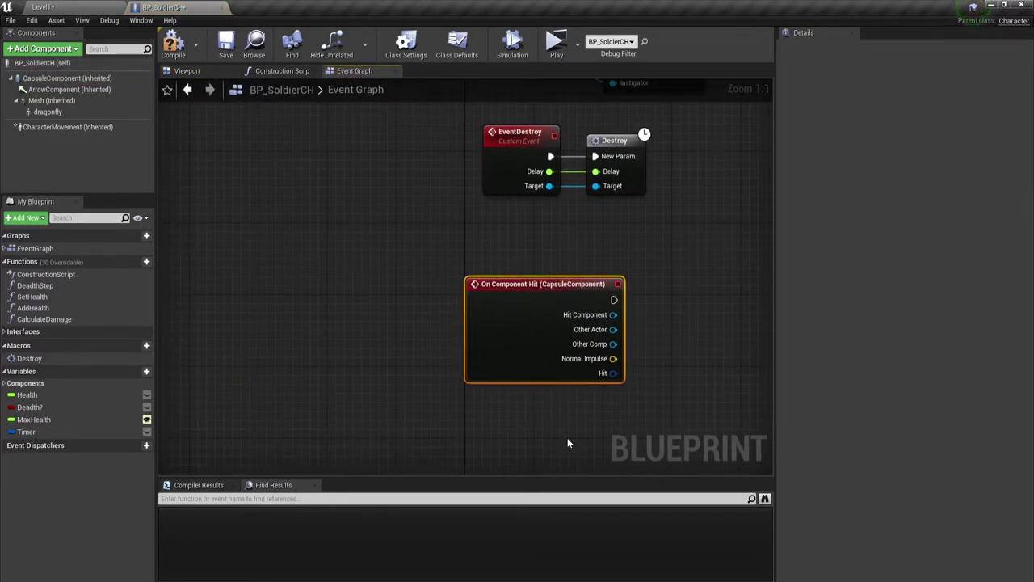
key("Delete")
Pan the event graph to the existing nodes and return to the Level1 editor
scroll(594, 275, "down", 2)
scroll(556, 246, "down", 1)
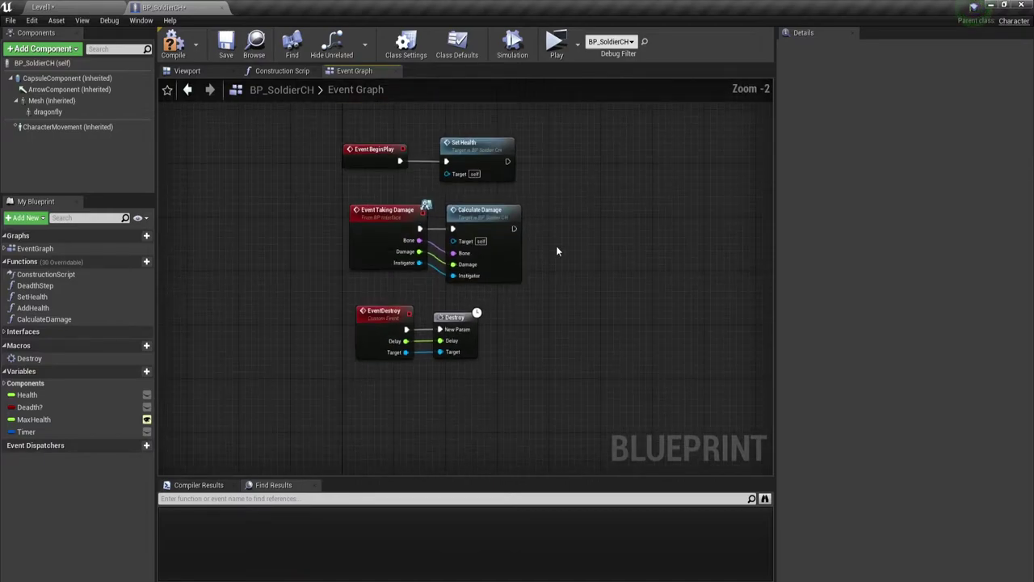
mouse_move(556, 246)
right_mouse_down()
mouse_move(558, 261)
mouse_move(572, 256)
right_mouse_up()
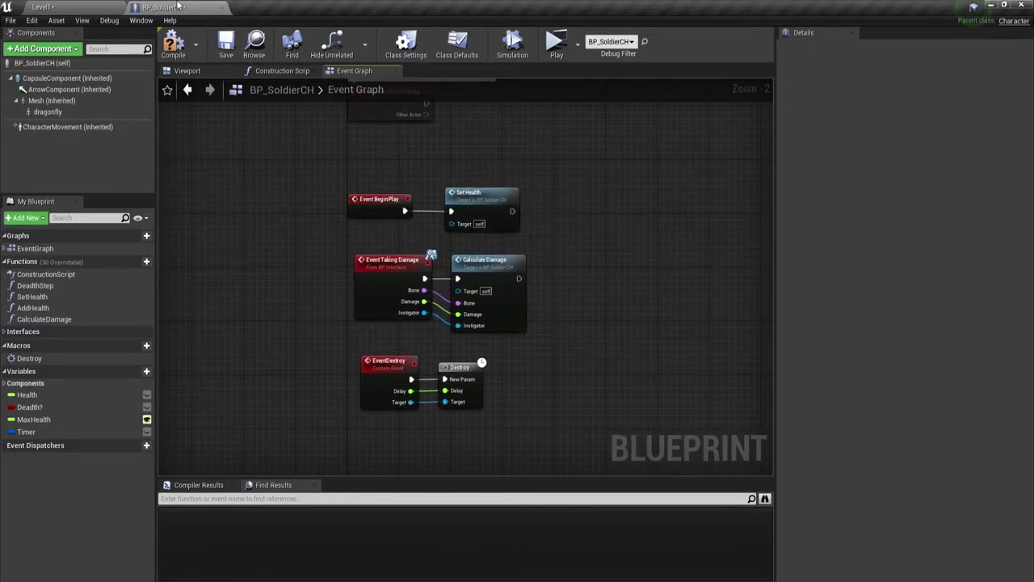
left_click(69, 6)
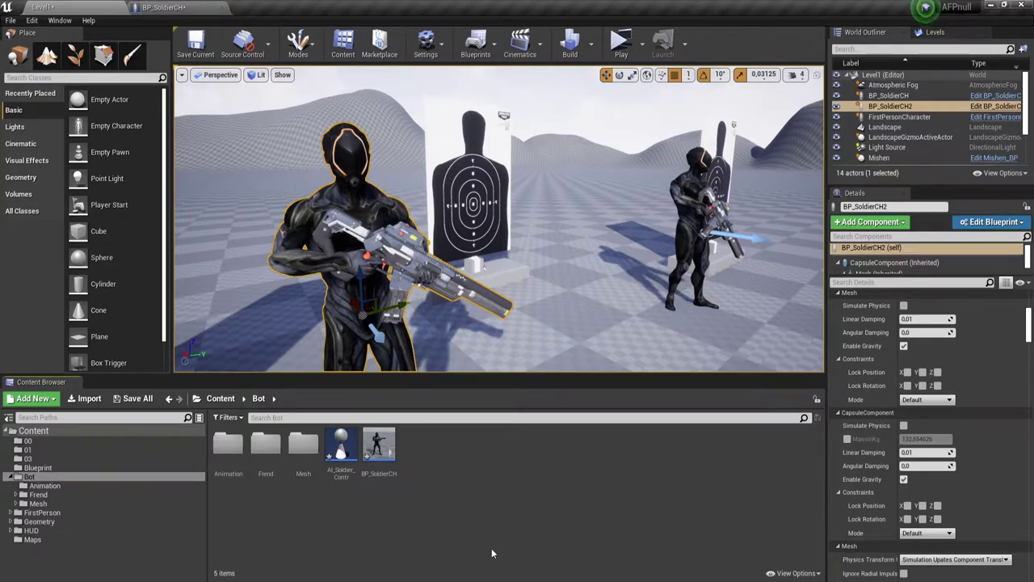
Create a Behavior Tree named Soldier_BT in the Bot folder
right_click(422, 489)
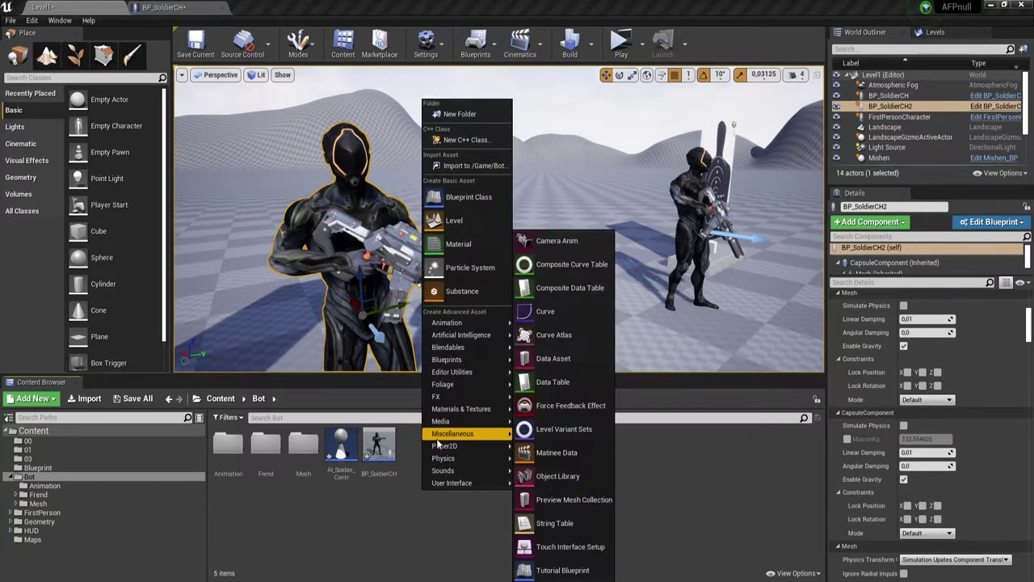
mouse_move(447, 361)
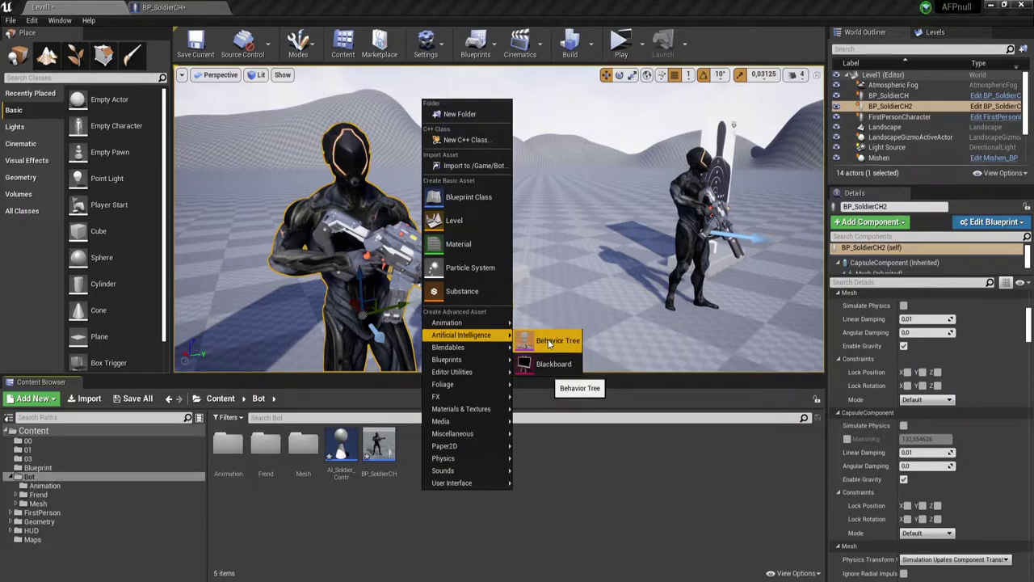
left_click(549, 343)
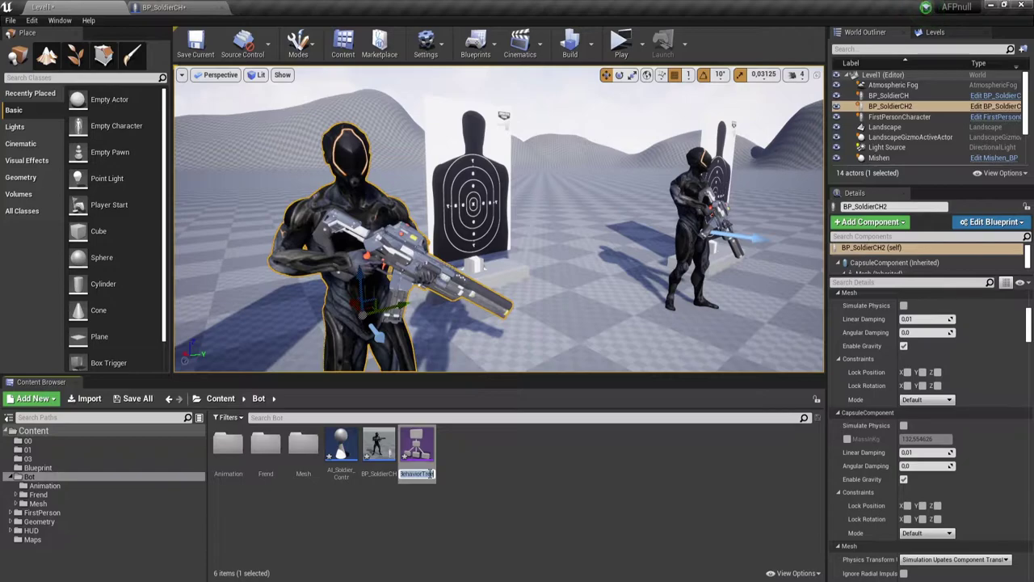
type("Sol")
type("di")
type("er_")
type("B")
type("T")
key("Return")
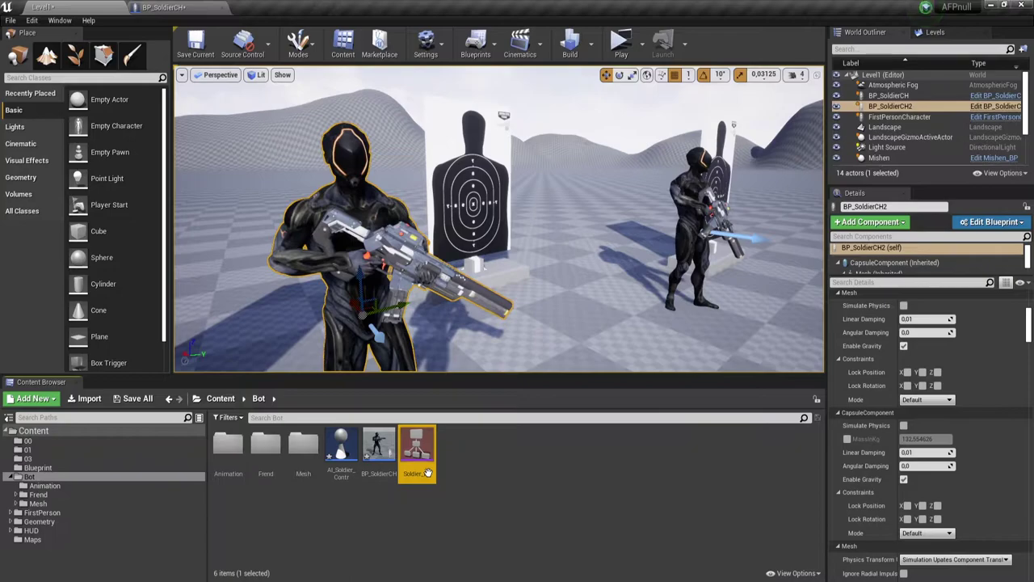
Create a Blackboard named Soldier_BB, then select Soldier_BT
right_click(465, 476)
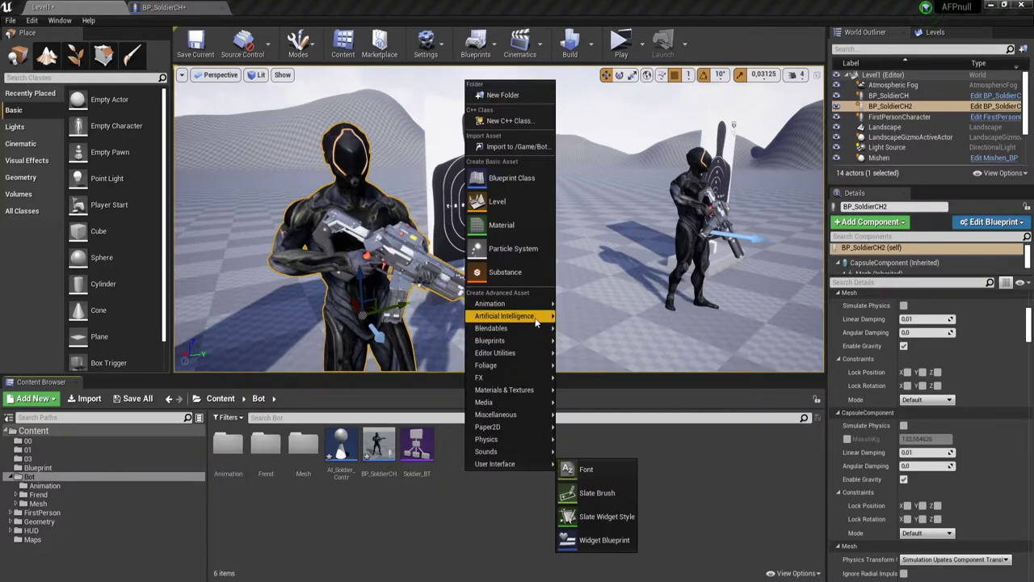
mouse_move(526, 316)
left_click(595, 340)
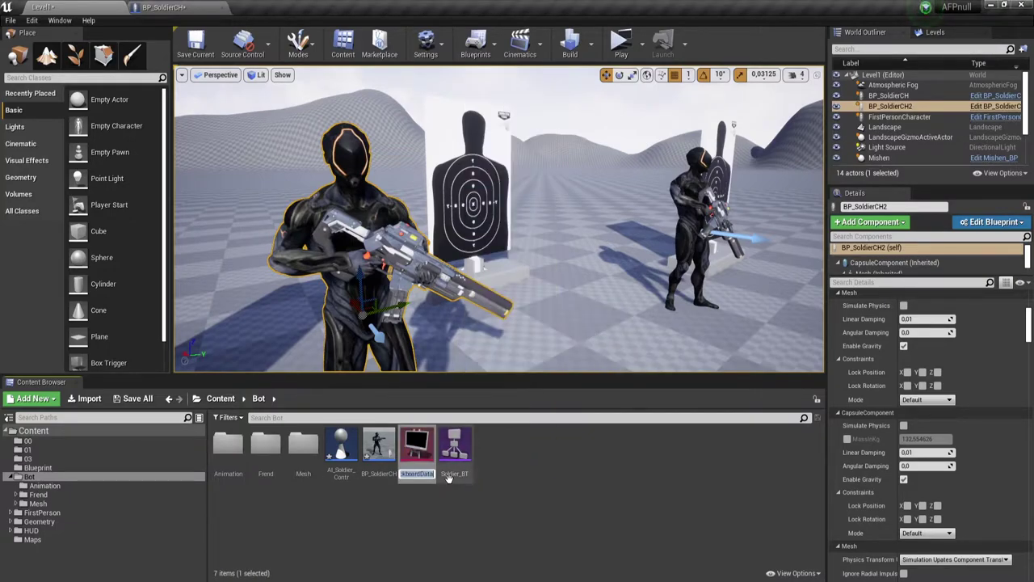
type("So")
type("ldier")
type("_")
type("BB")
key("Return")
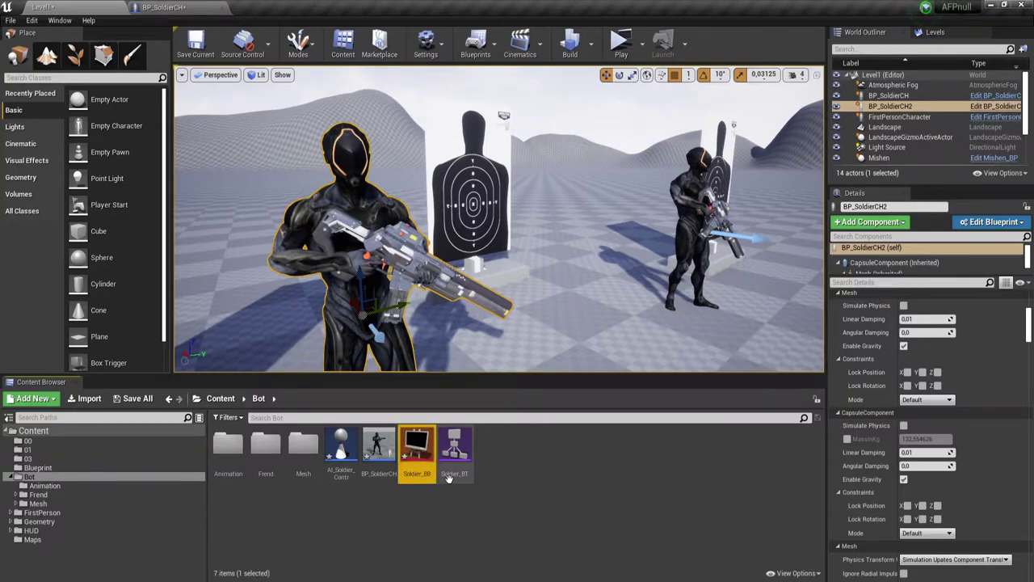
left_click(556, 466)
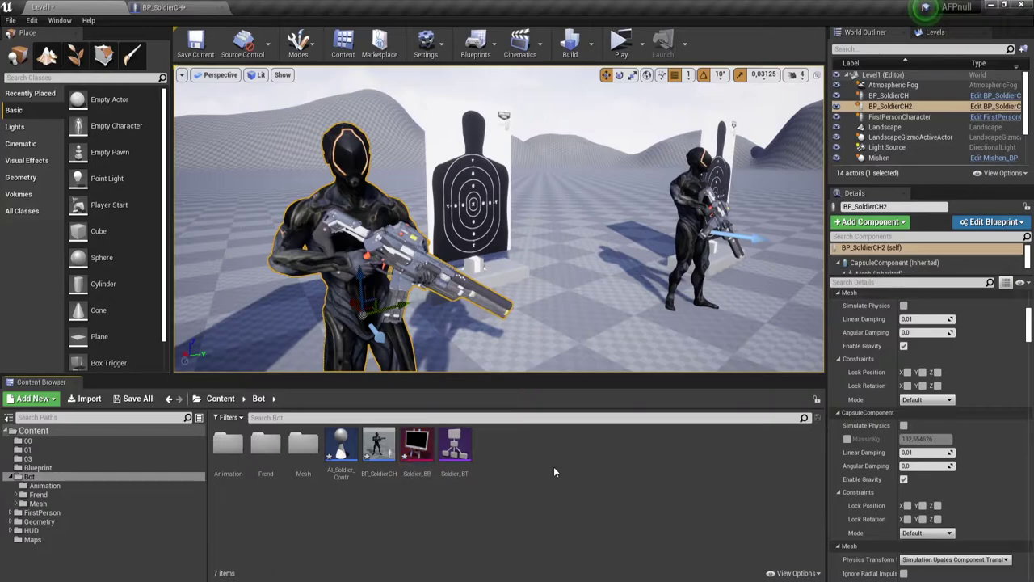
left_click(459, 445)
Open Soldier_BT and try adding nodes under ROOT, cancelling each attempt
double_click(459, 444)
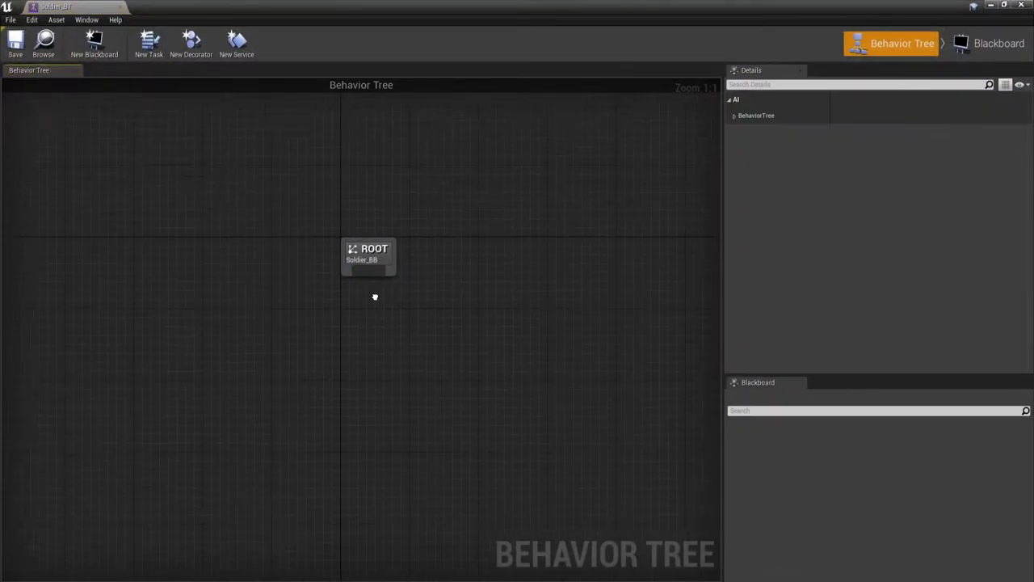
right_click_drag(375, 296, 369, 175)
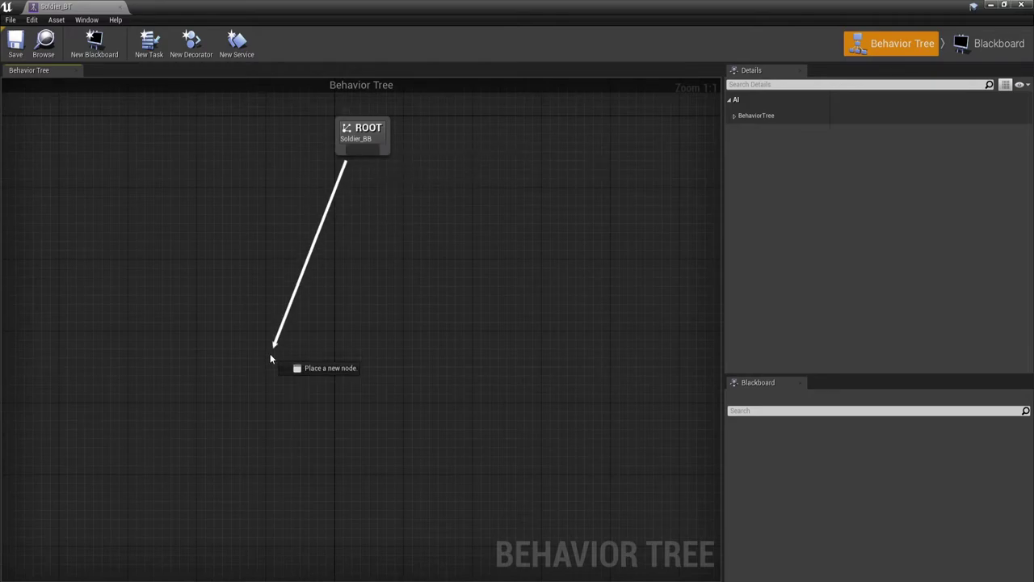
left_click_drag(345, 147, 271, 354)
left_click(554, 169)
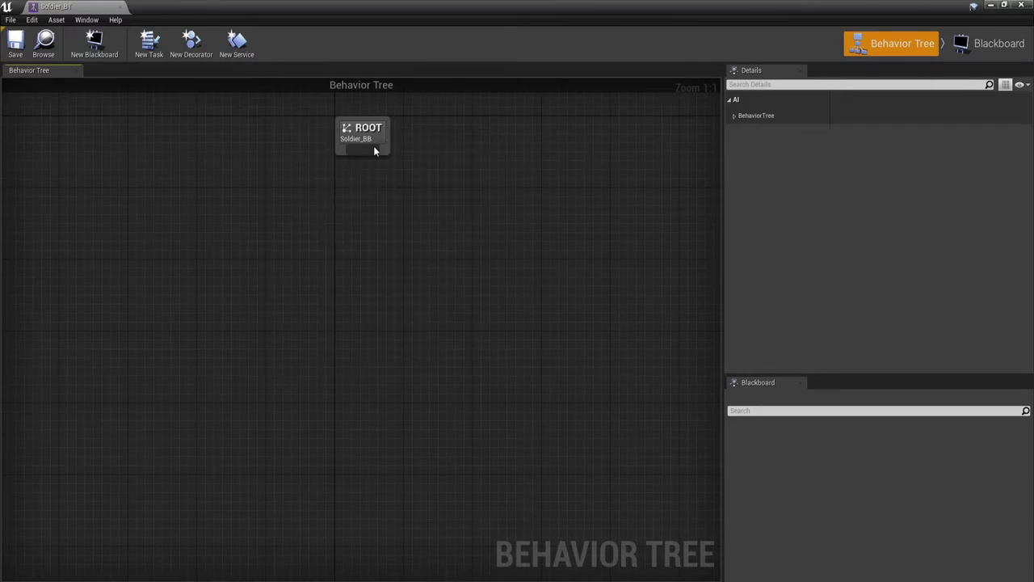
left_click_drag(374, 148, 532, 383)
left_click(474, 186)
Set the tree's Blackboard Asset to Soldier_BB and check the blackboard view
left_click(734, 115)
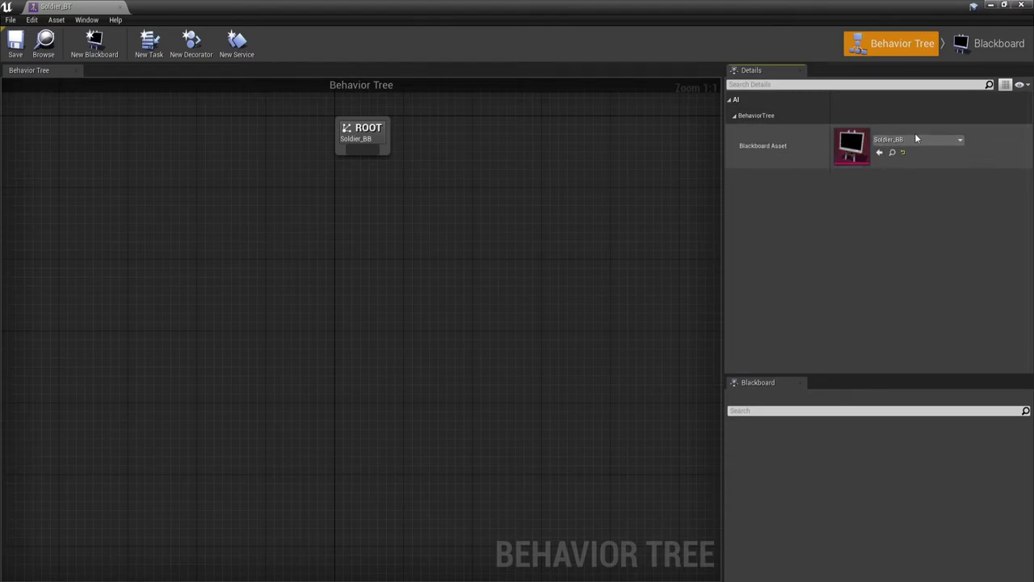
left_click(961, 141)
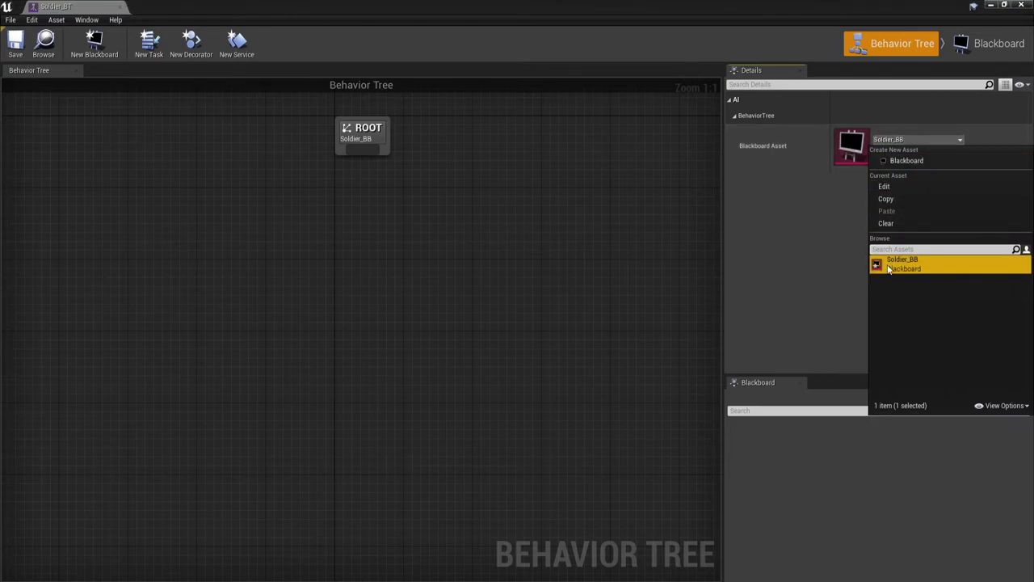
left_click(827, 234)
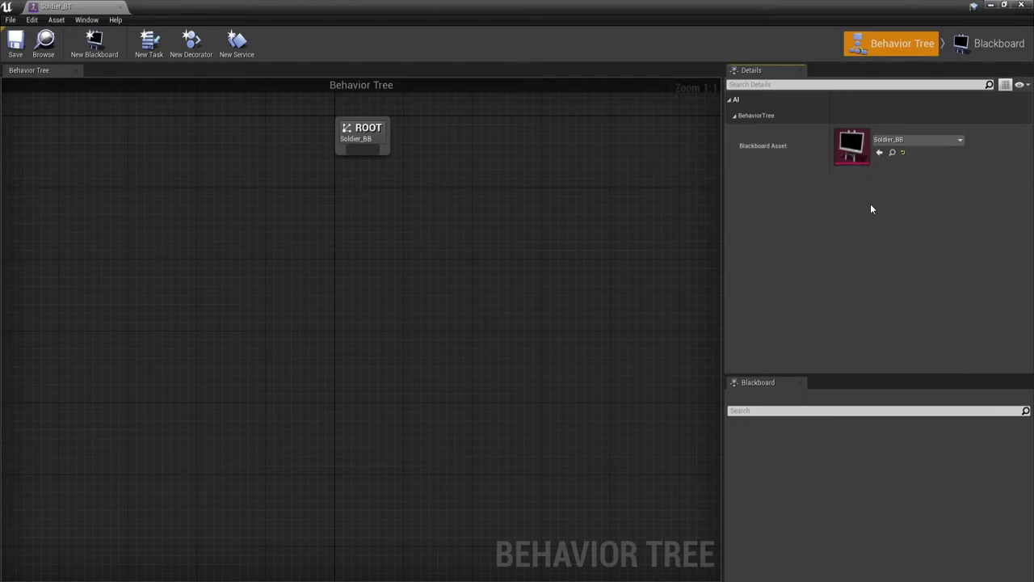
left_click(977, 44)
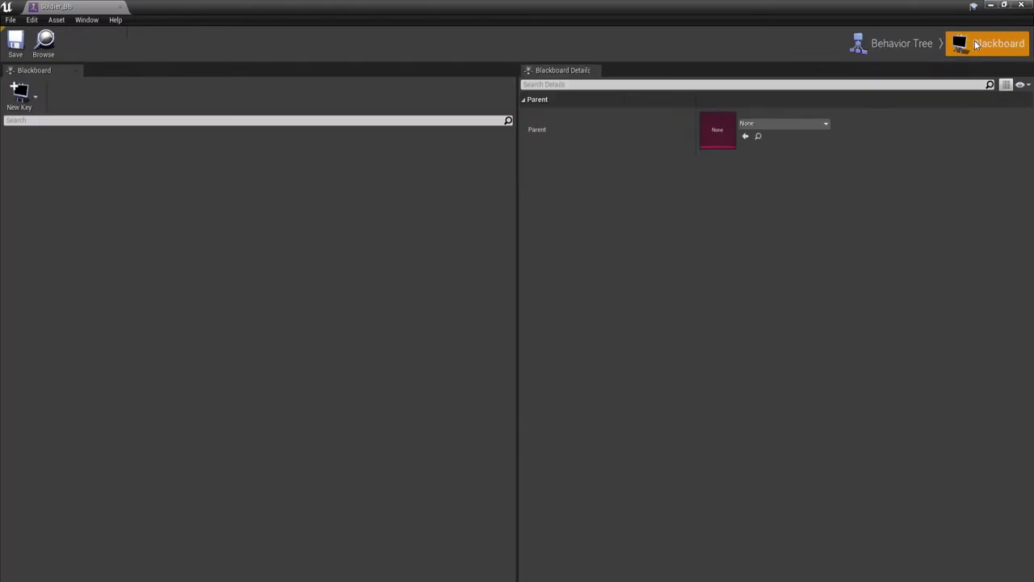
left_click(905, 43)
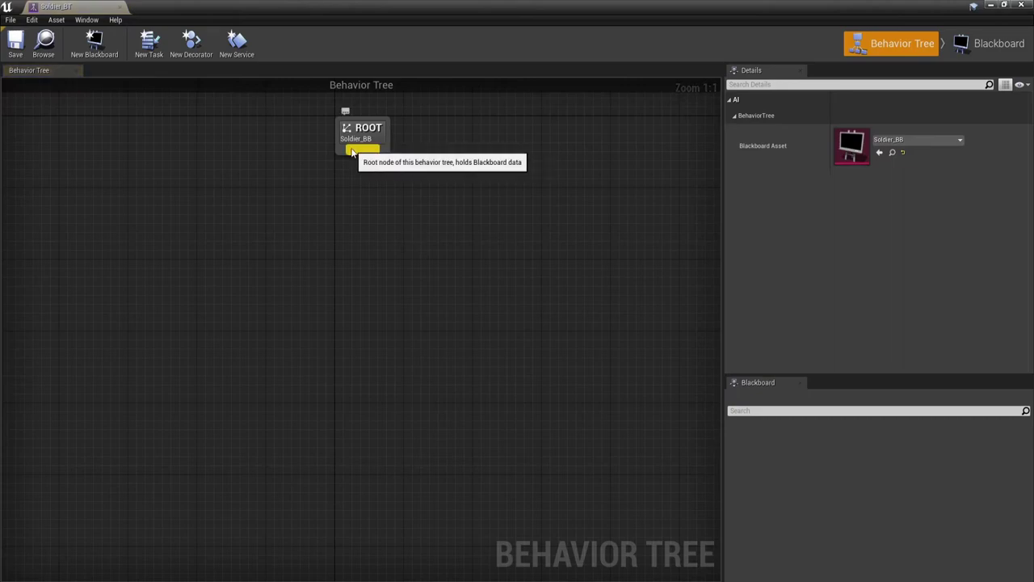
Browse the blackboard key types without adding one, then dock the Soldier_BT editor
left_click_drag(356, 151, 195, 341)
left_click(996, 44)
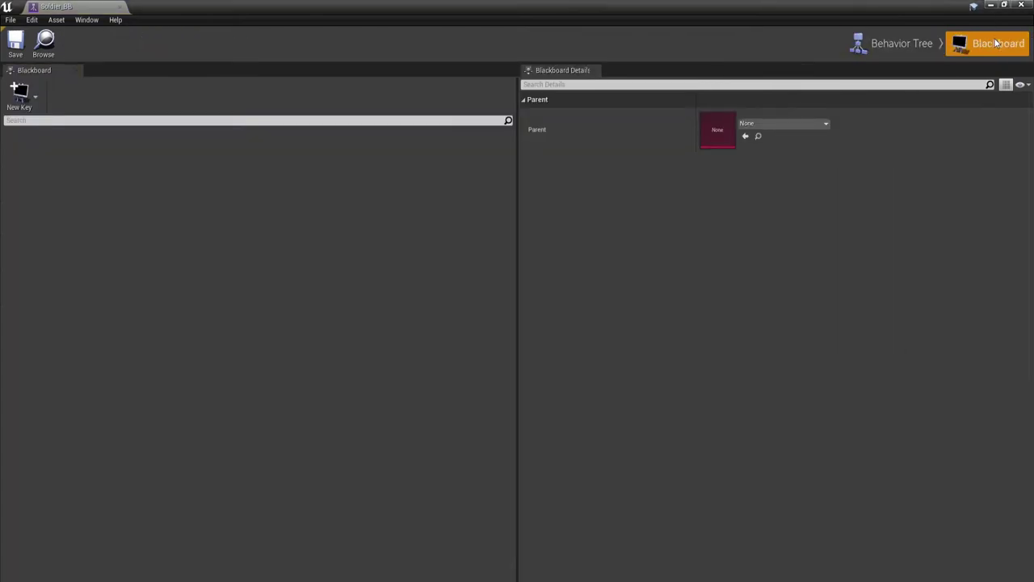
left_click(19, 93)
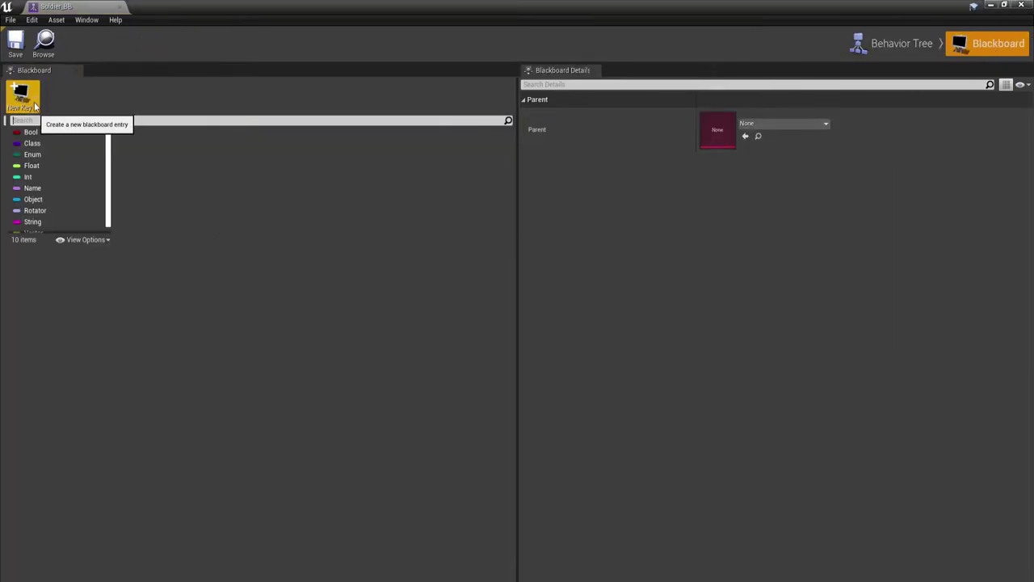
left_click(163, 197)
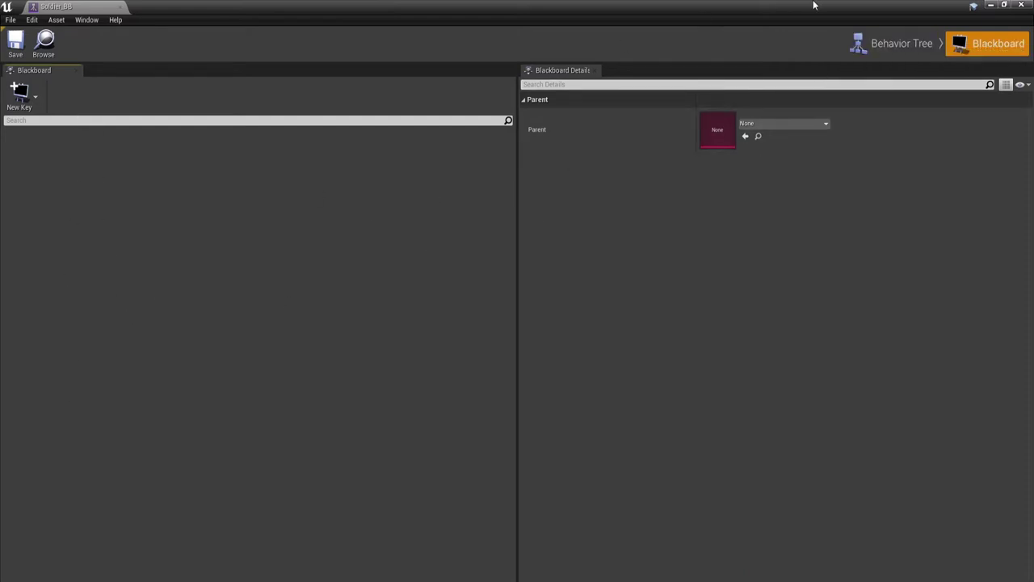
left_click(900, 46)
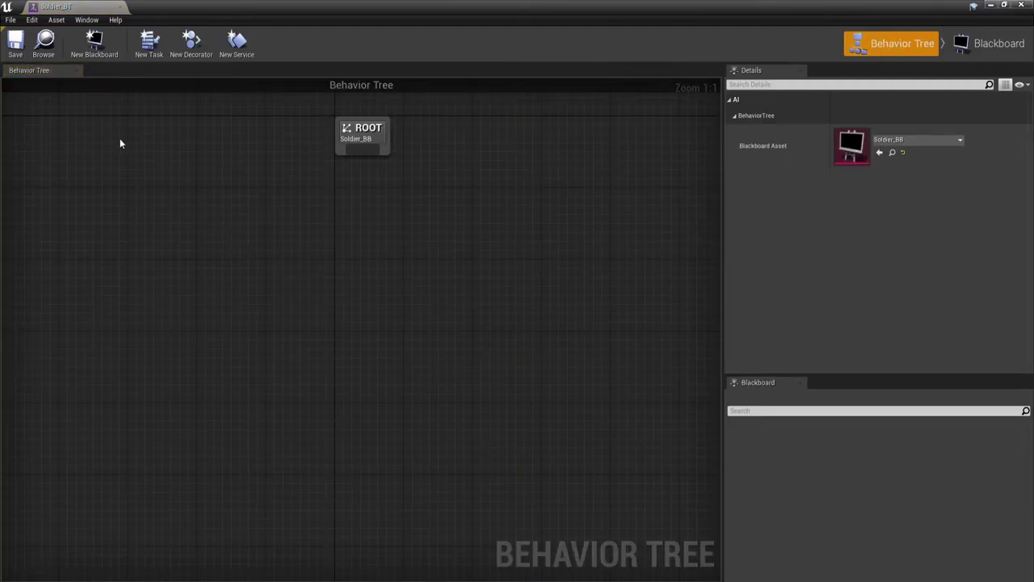
left_click_drag(104, 6, 339, 5)
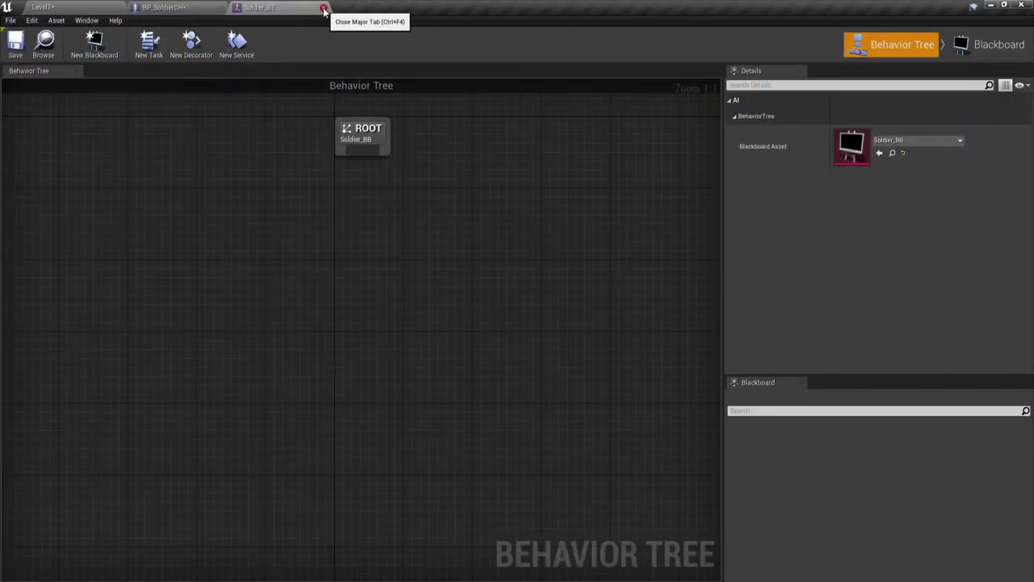
Close Soldier_BT, recompile BP_SoldierCH, and open BP_SoldierCH_AI from the Content Browser
left_click(324, 10)
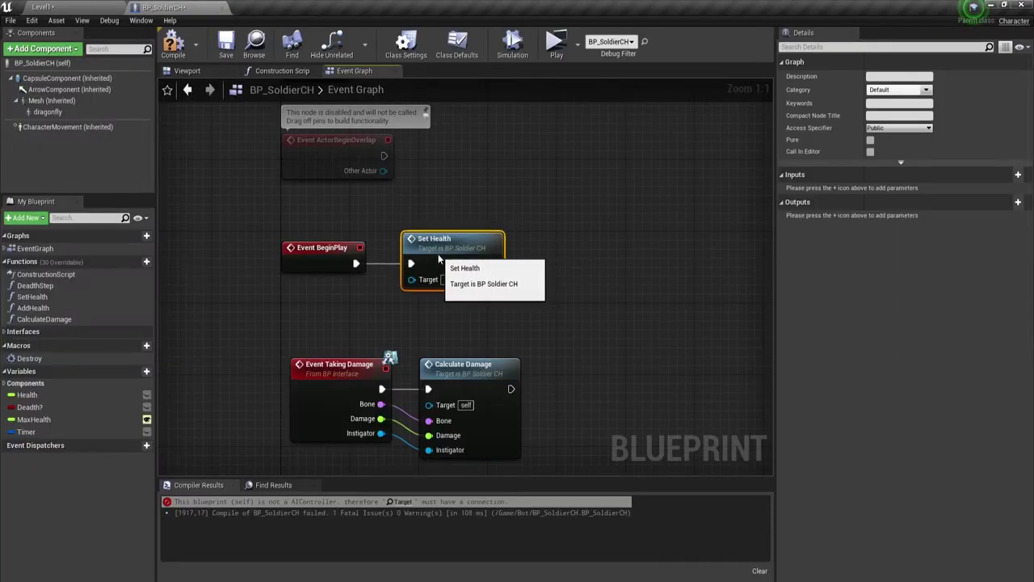
left_click(173, 44)
left_click(61, 6)
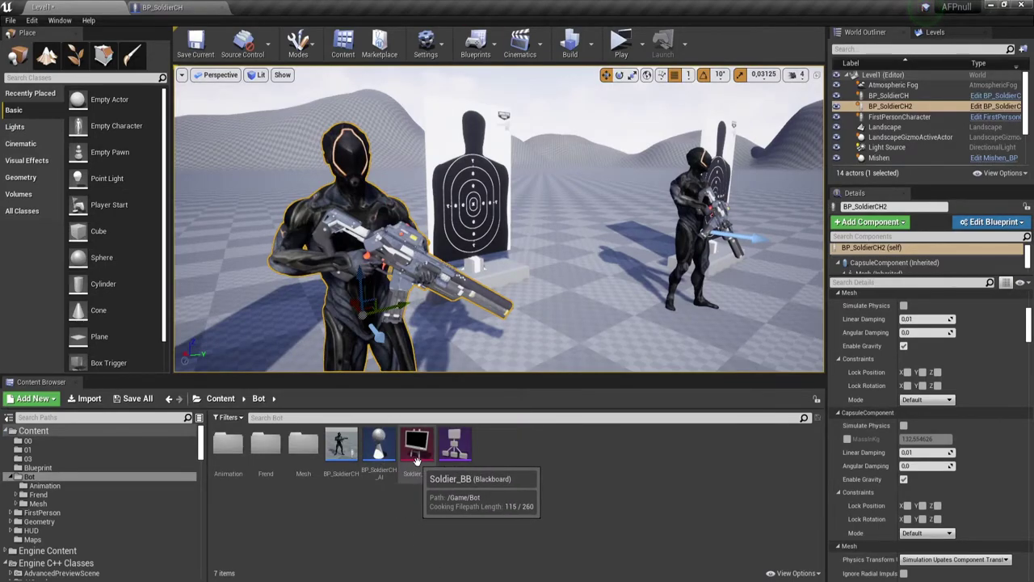
left_click(453, 451)
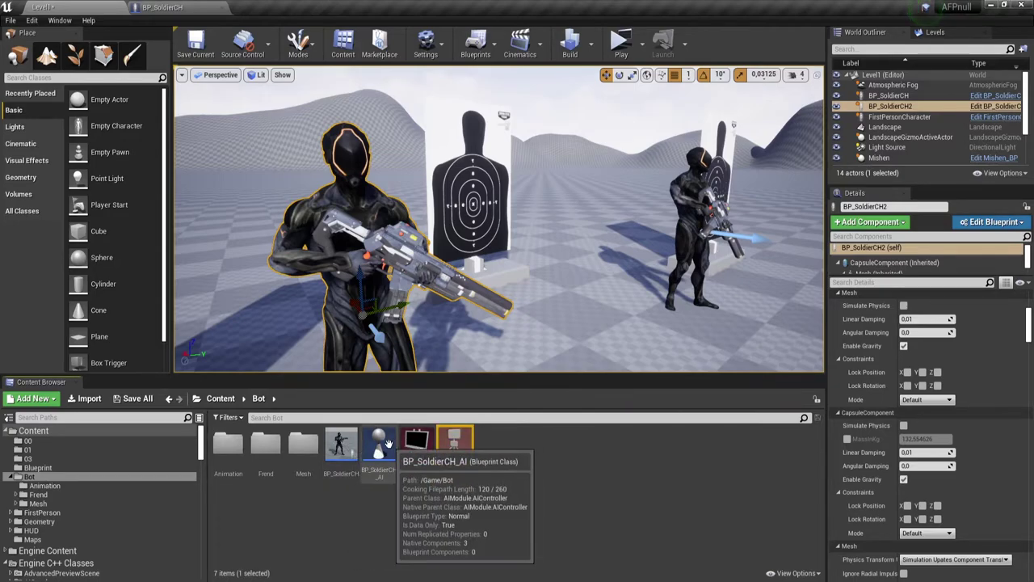
left_click(378, 446)
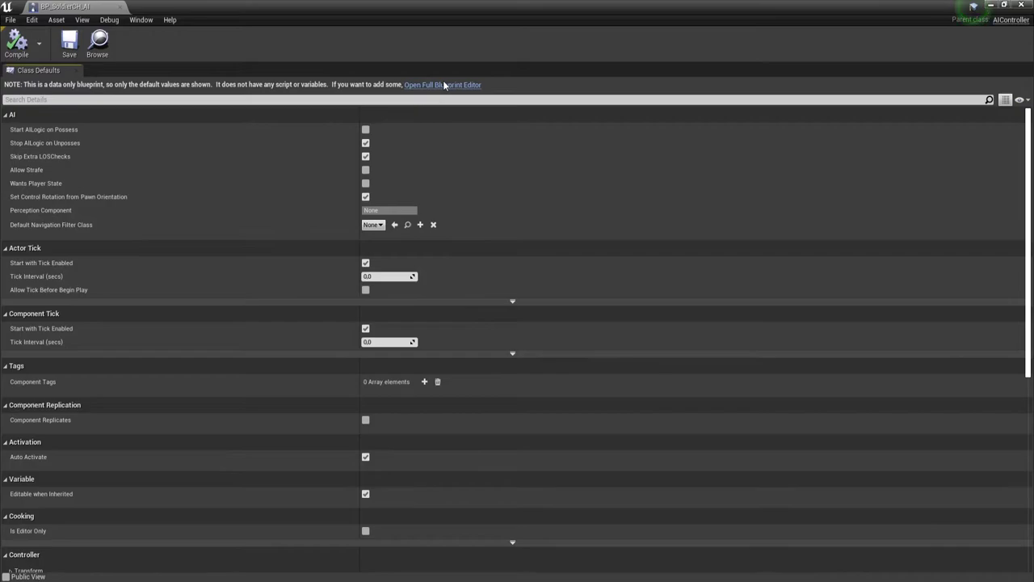
Open BP_SoldierCH_AI in the full Blueprint editor and delete the Event Tick node
left_click(444, 84)
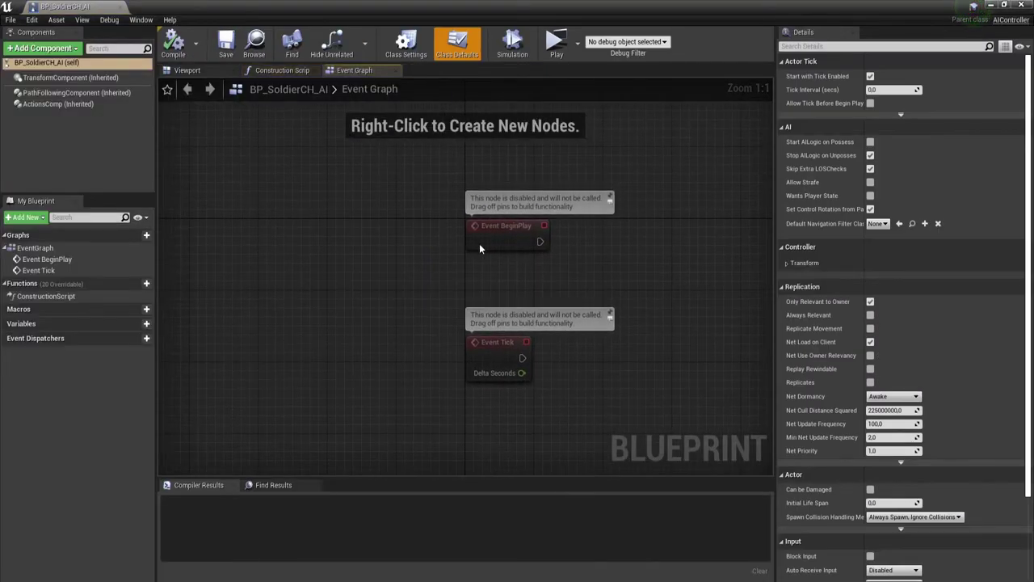
left_click_drag(431, 320, 582, 424)
key("Delete")
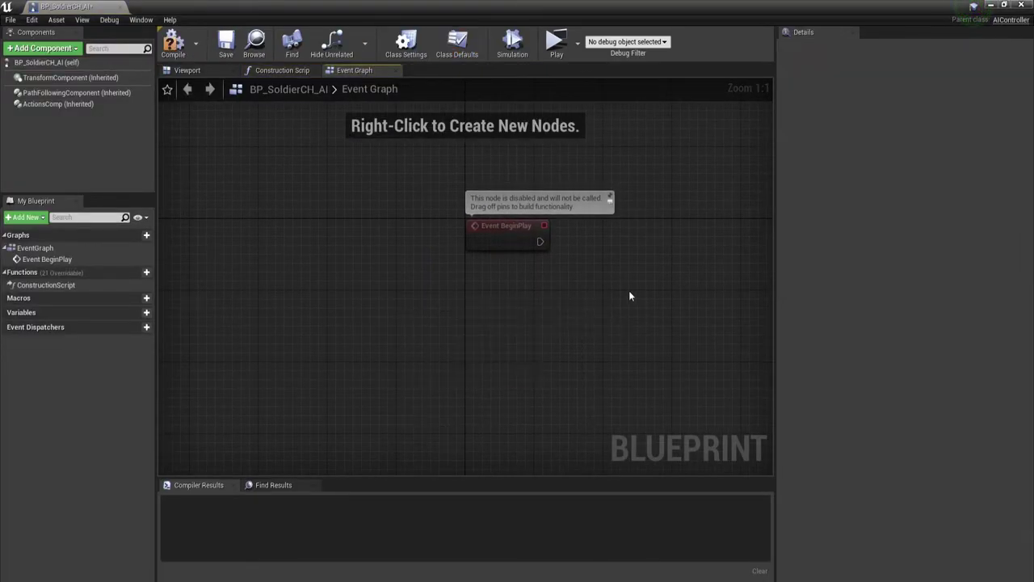
Add a Run Behavior Tree node after Event BeginPlay with BTAsset set to Soldier_BT
right_click_drag(582, 263, 439, 263)
left_click_drag(305, 189, 521, 304)
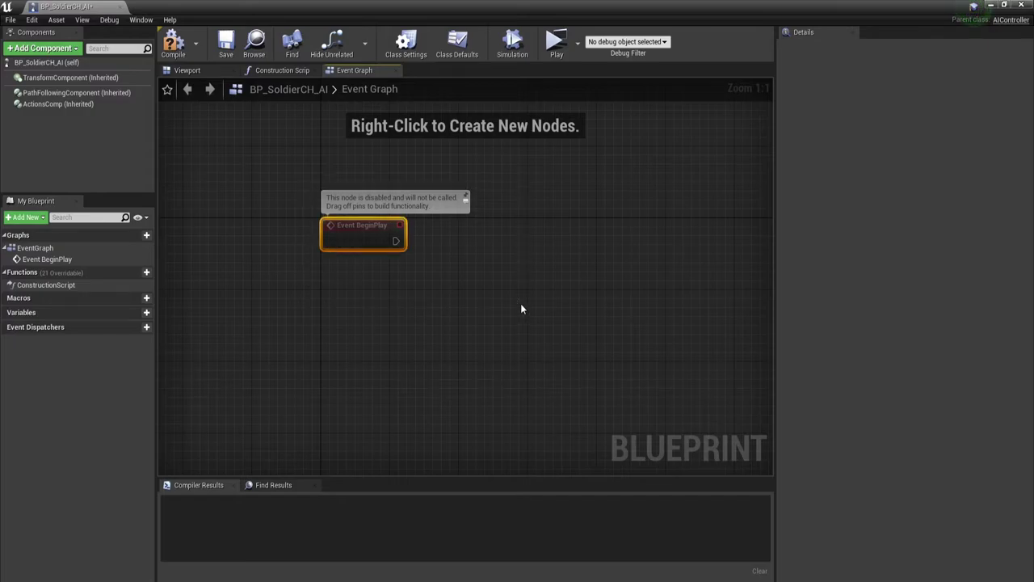
left_click_drag(396, 241, 466, 222)
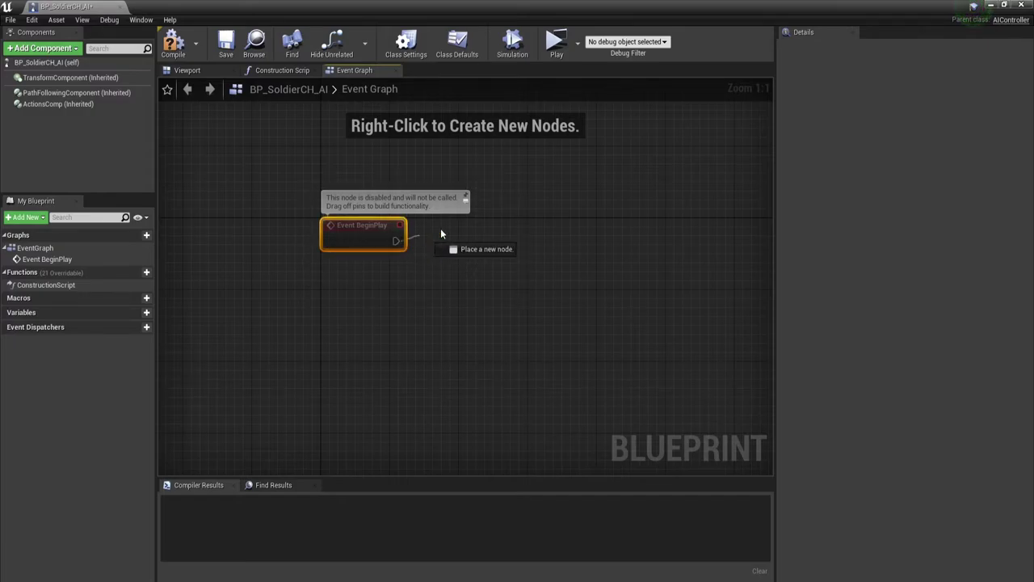
type("ru")
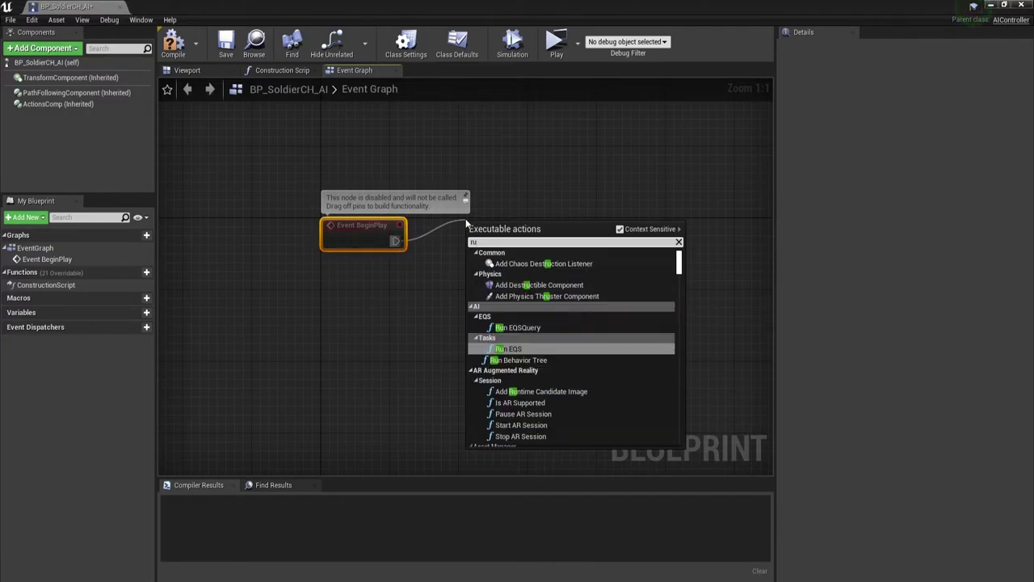
type("n b")
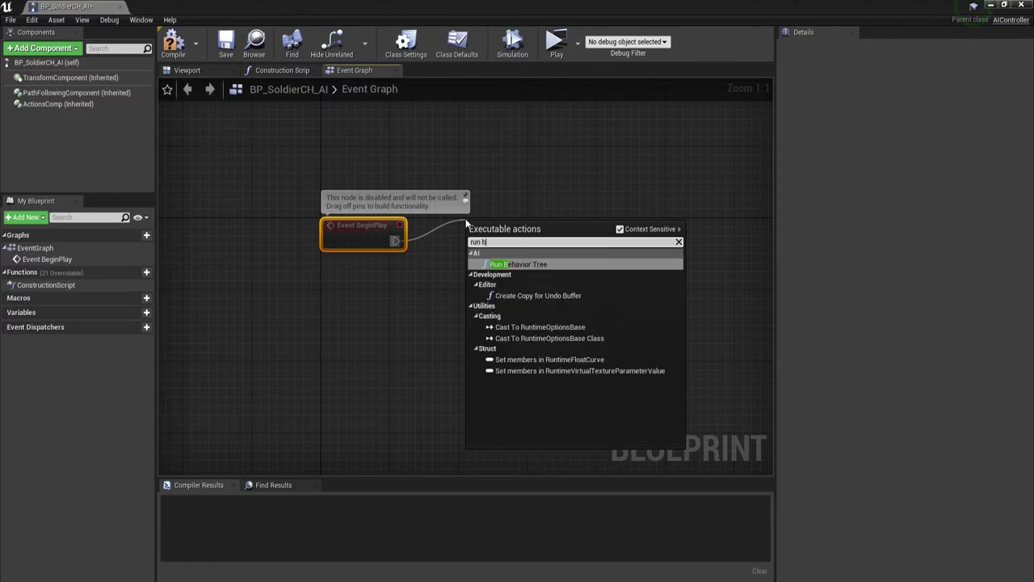
type("e")
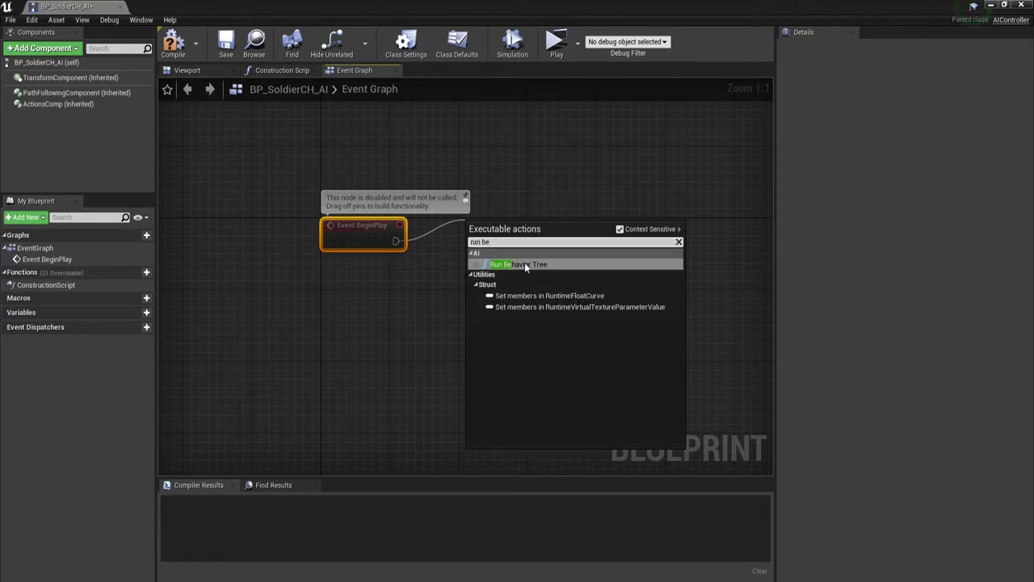
left_click(525, 265)
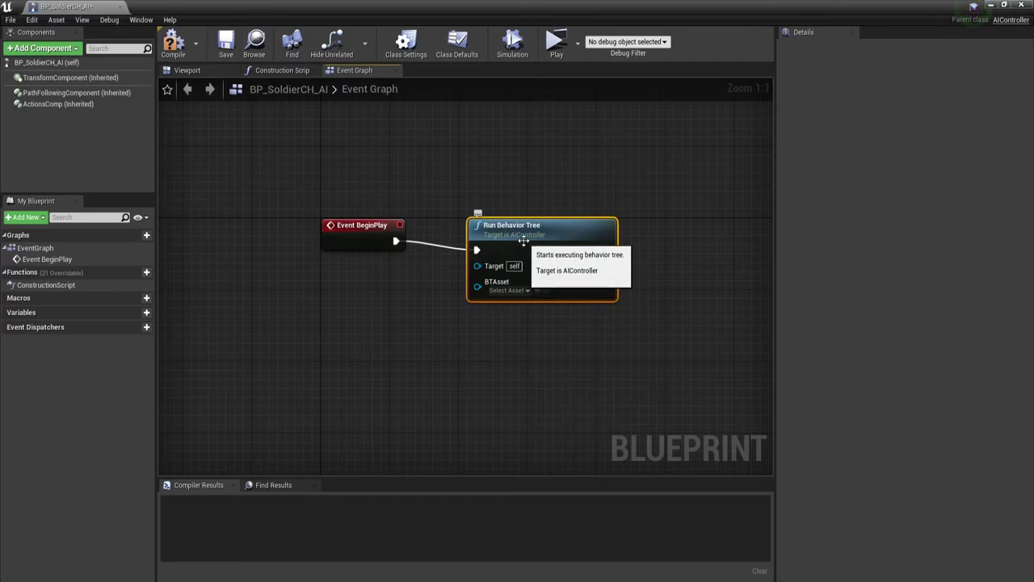
left_click_drag(524, 255, 472, 245)
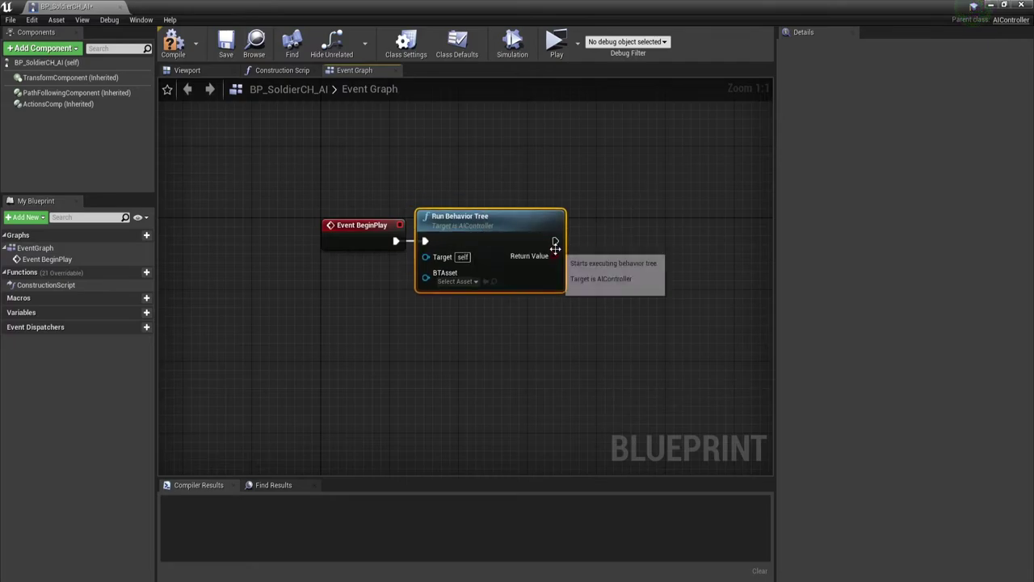
left_click(455, 281)
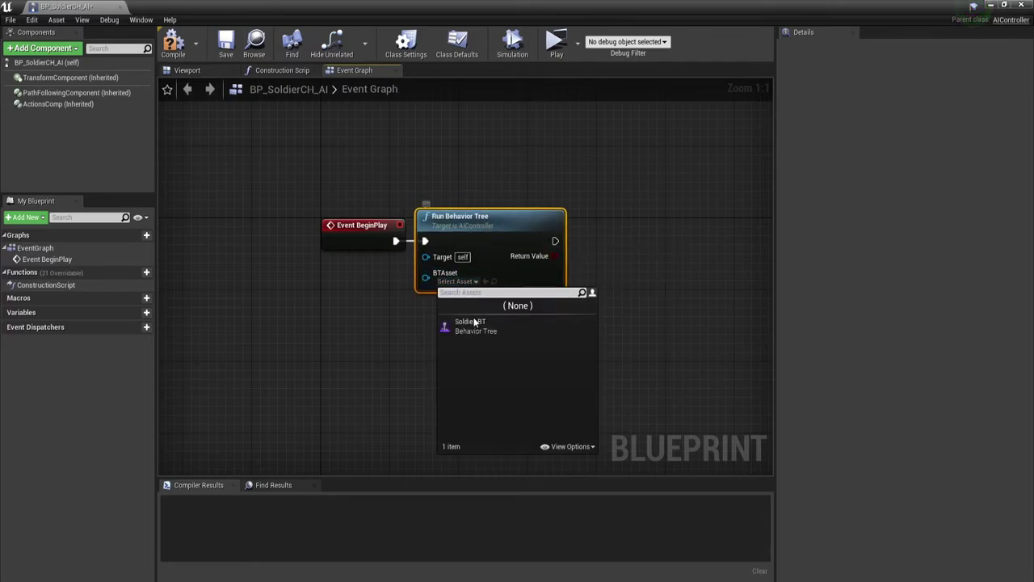
left_click(475, 387)
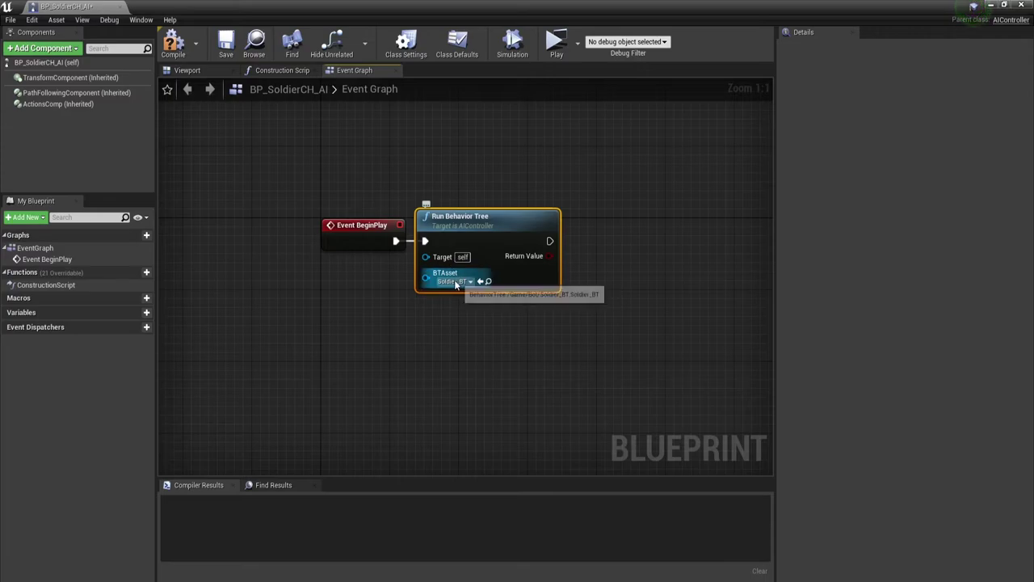
Compile, save and close the BP_SoldierCH_AI blueprint
left_click(174, 44)
left_click(215, 50)
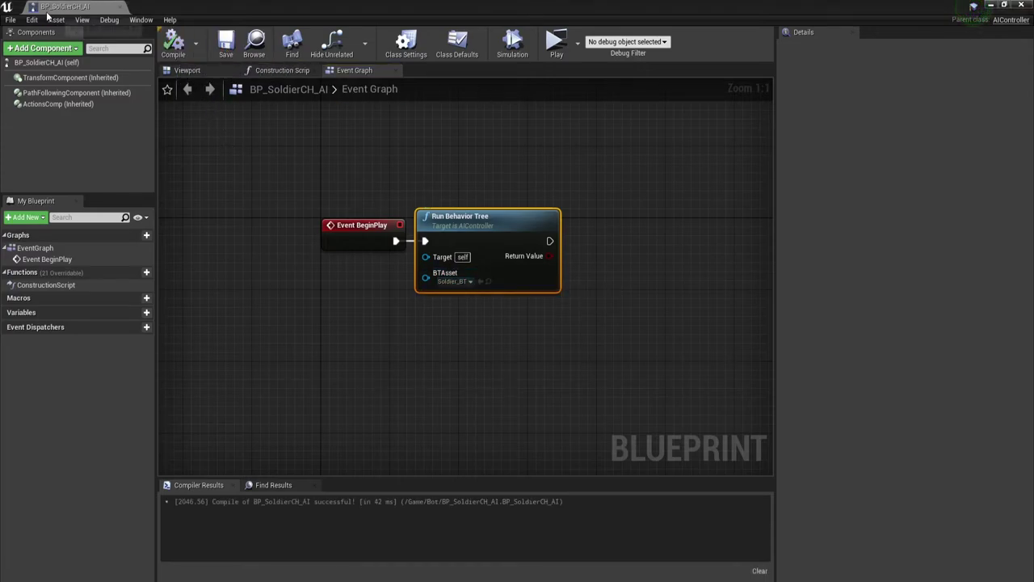
left_click(121, 7)
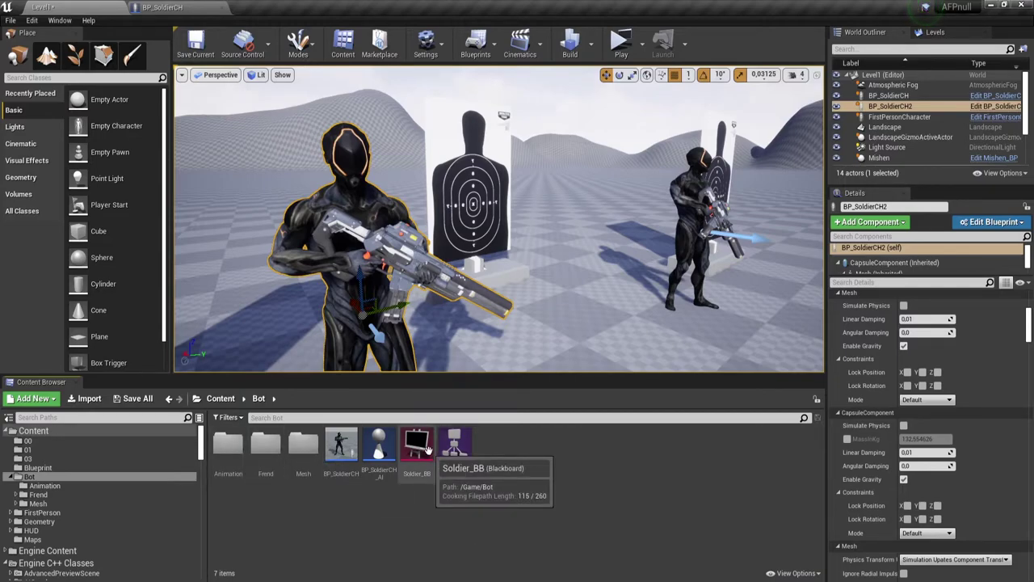
Zoom out and tilt the viewport until all the range targets are visible
scroll(596, 296, "down", 3)
mouse_move(596, 296)
right_mouse_down()
mouse_move(609, 293)
mouse_move(598, 266)
mouse_move(566, 267)
right_mouse_up()
scroll(609, 294, "down", 5)
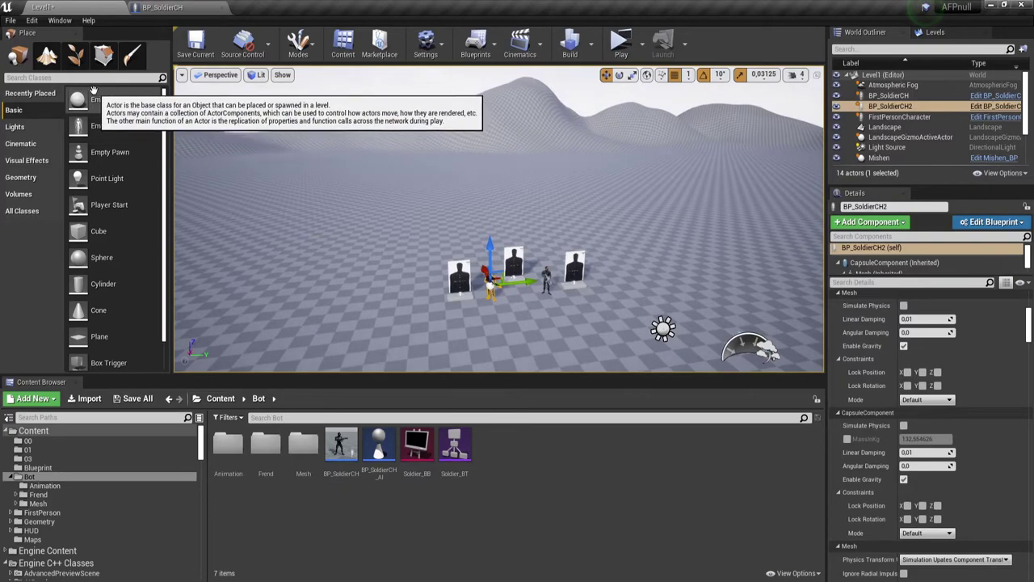
left_click(97, 79)
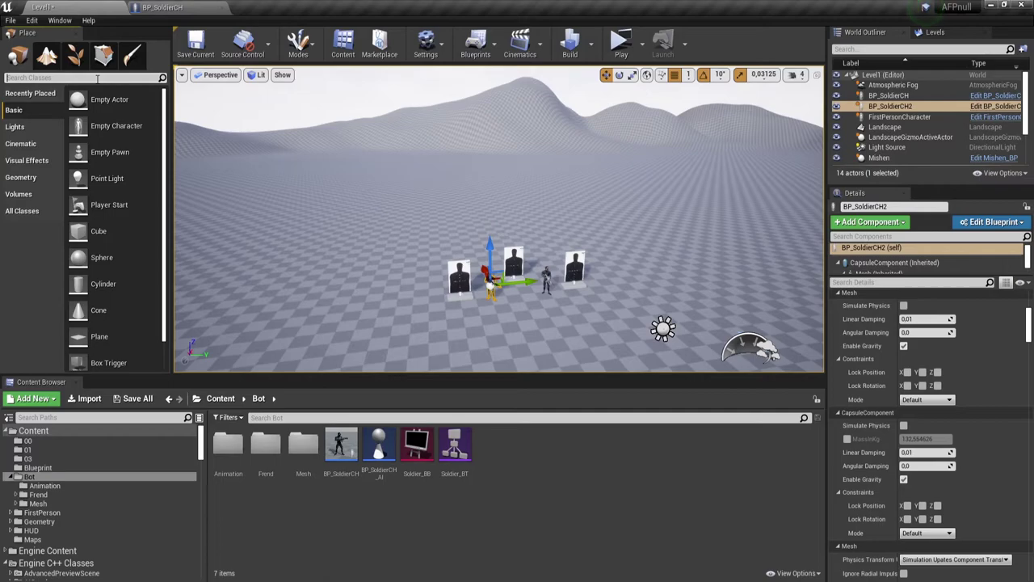
Search 'nav', place a Nav Mesh Bounds Volume, and move it toward the targets
left_click(97, 78)
type("n")
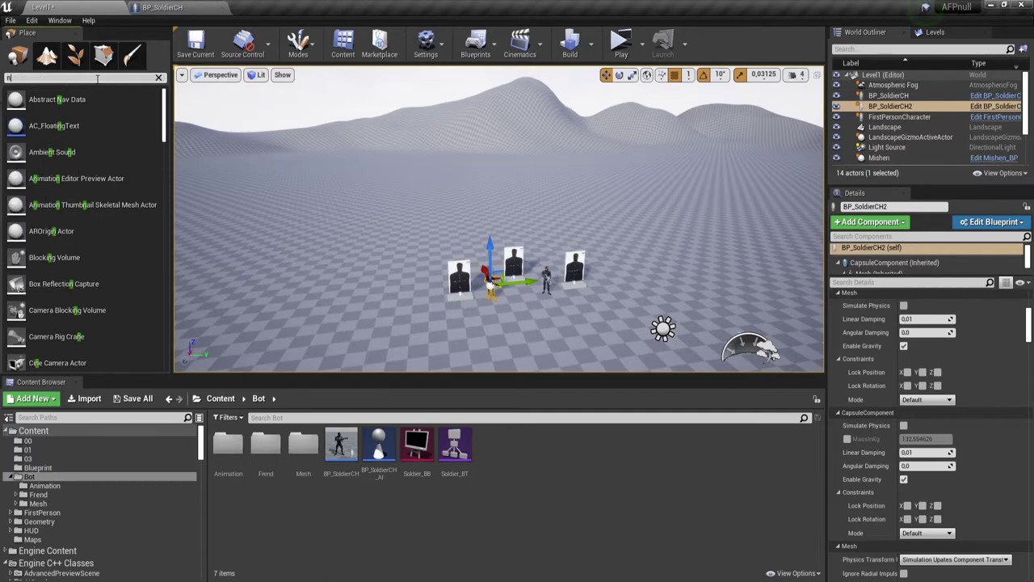
type("a")
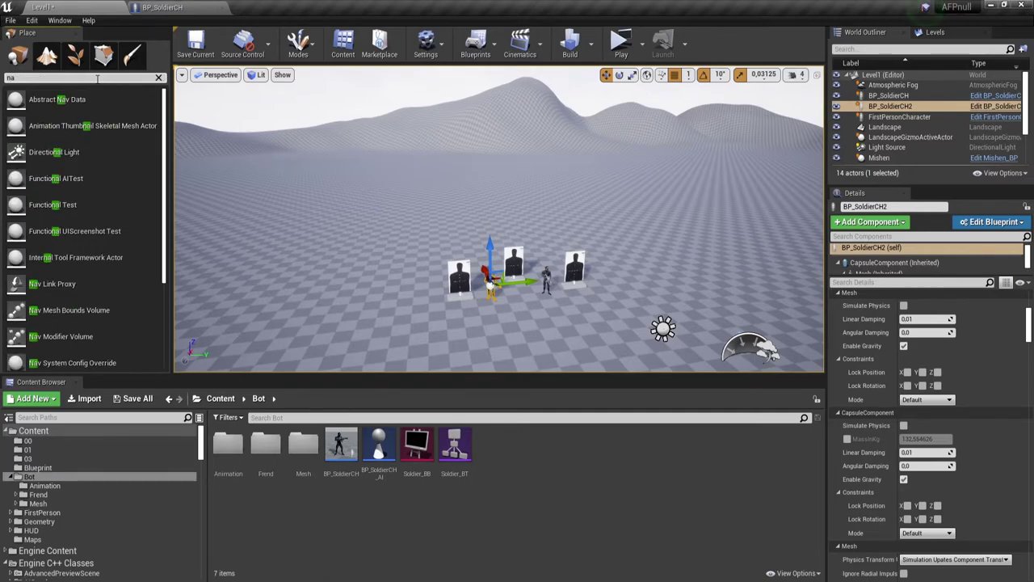
type("v")
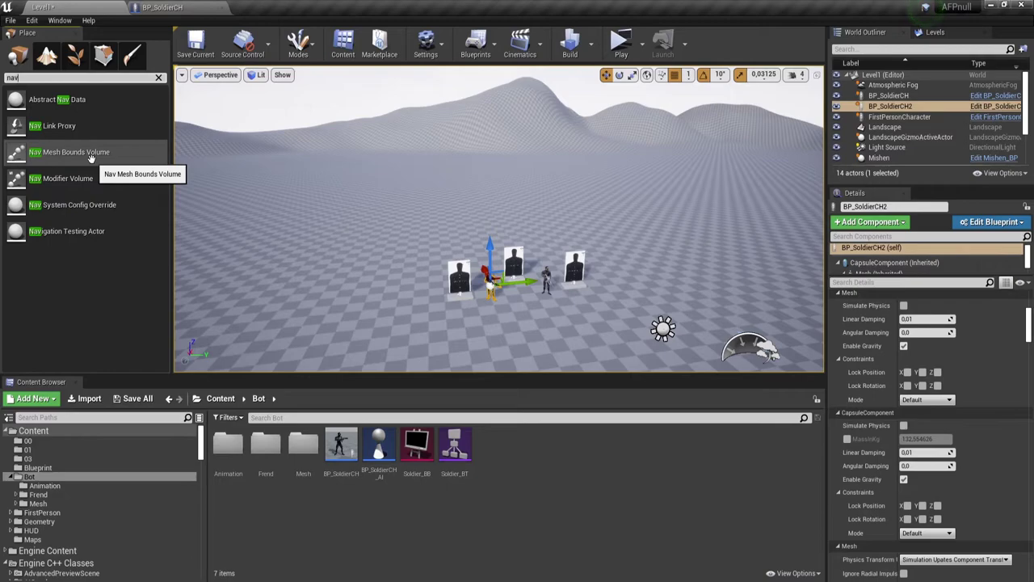
left_click_drag(91, 156, 419, 261)
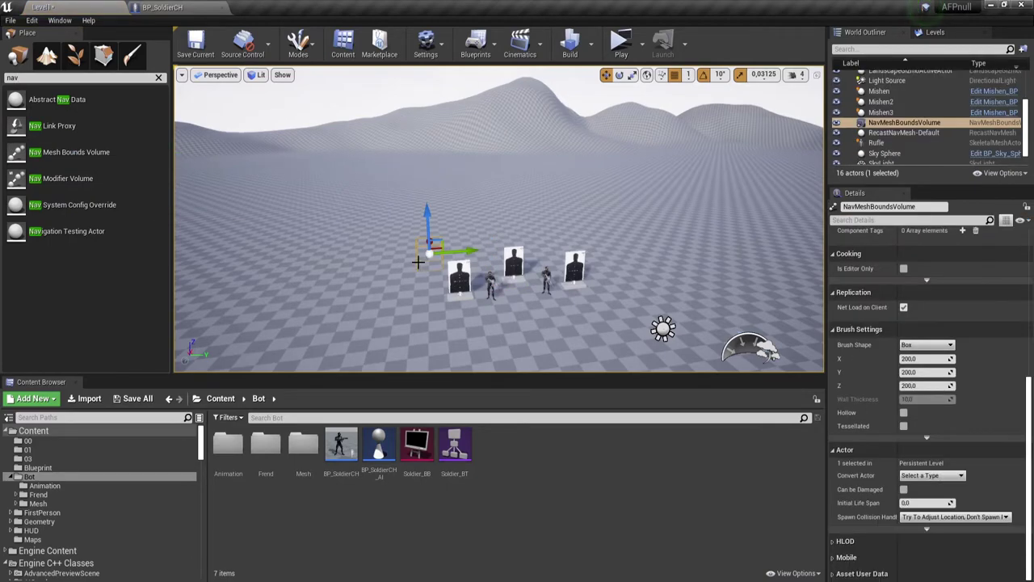
right_click_drag(495, 327, 566, 364)
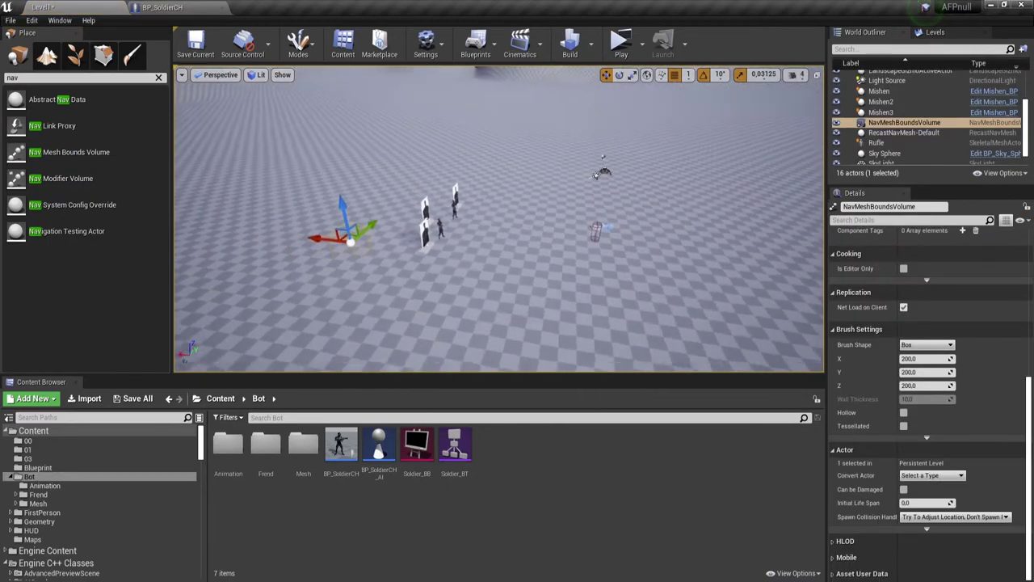
right_click_drag(514, 343, 522, 336)
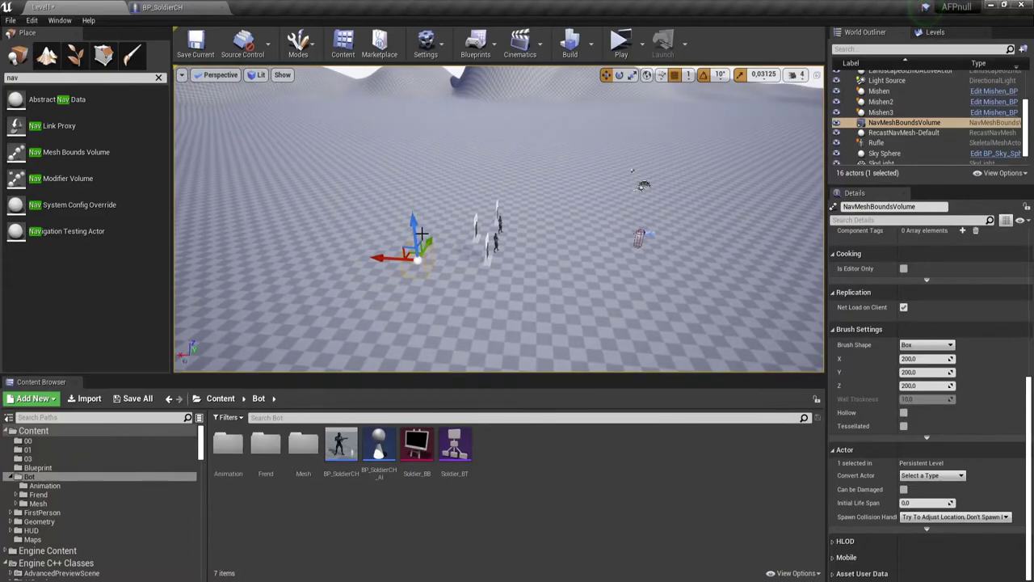
left_click_drag(430, 242, 468, 214)
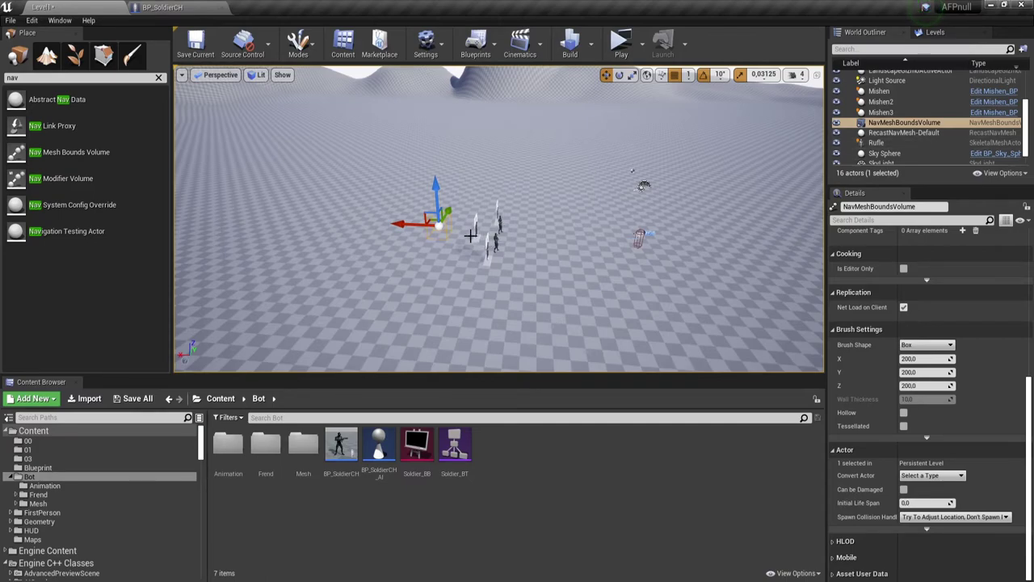
Drop the NavMeshBoundsVolume onto the floor and display the green navmesh with P
key("r")
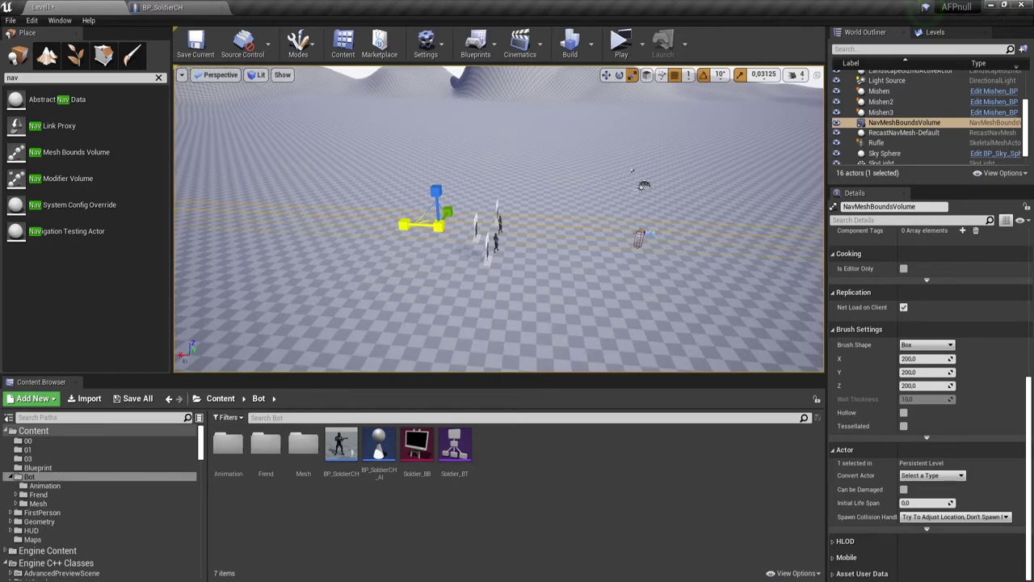
mouse_move(415, 227)
right_mouse_down()
mouse_move(566, 218)
mouse_move(501, 202)
mouse_move(450, 205)
right_mouse_up()
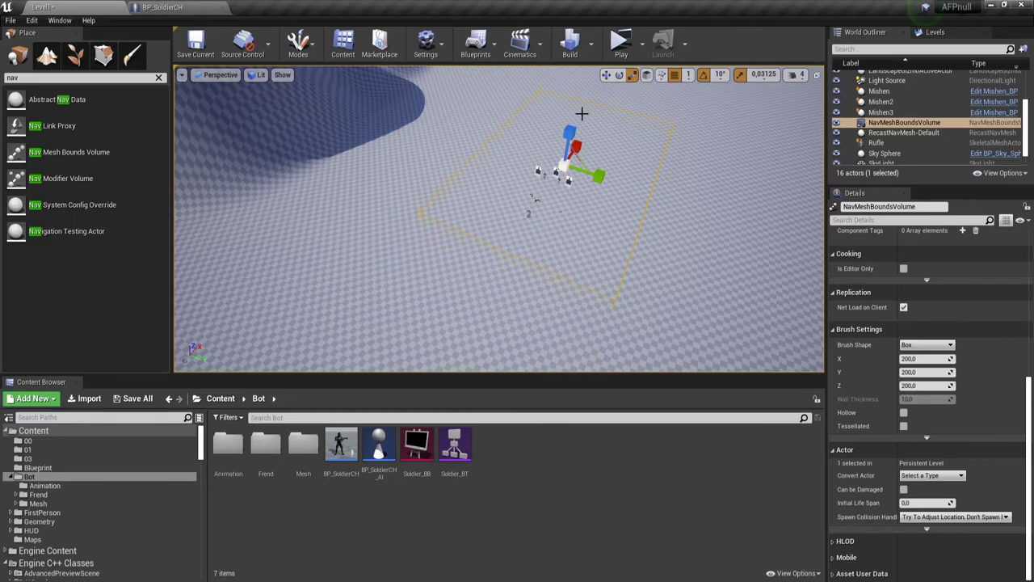
mouse_move(582, 108)
right_mouse_down()
mouse_move(558, 134)
mouse_move(556, 179)
right_mouse_up()
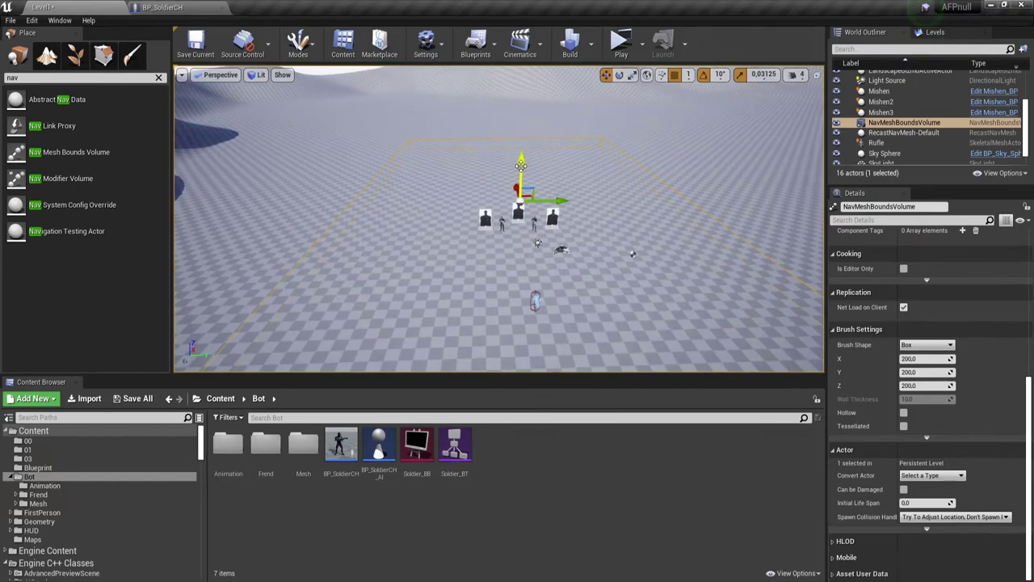
left_click_drag(520, 161, 518, 176)
mouse_move(517, 177)
right_mouse_down()
mouse_move(517, 154)
mouse_move(487, 220)
right_mouse_up()
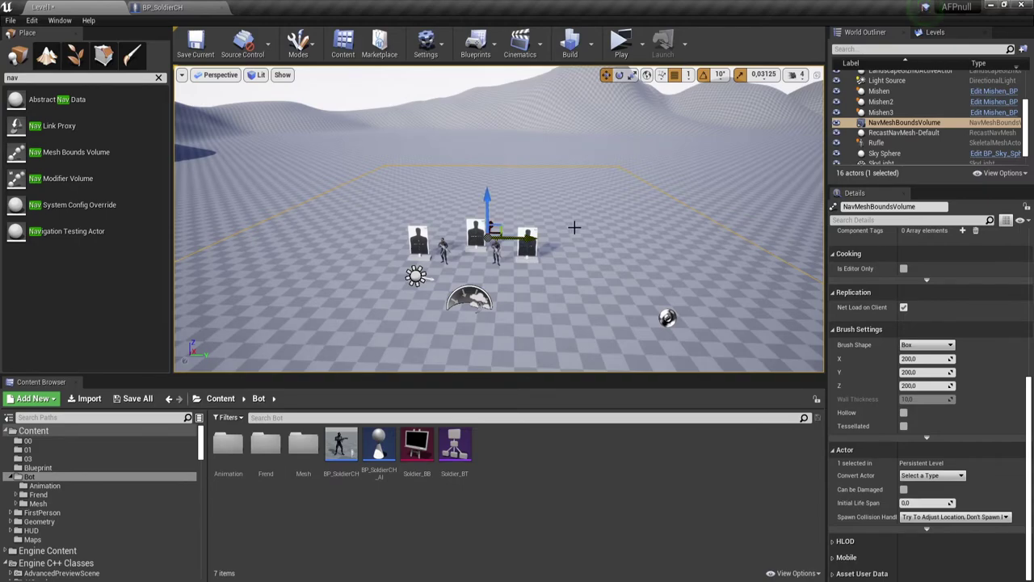
key("p")
mouse_move(570, 229)
right_mouse_down()
mouse_move(525, 234)
mouse_move(570, 230)
right_mouse_up()
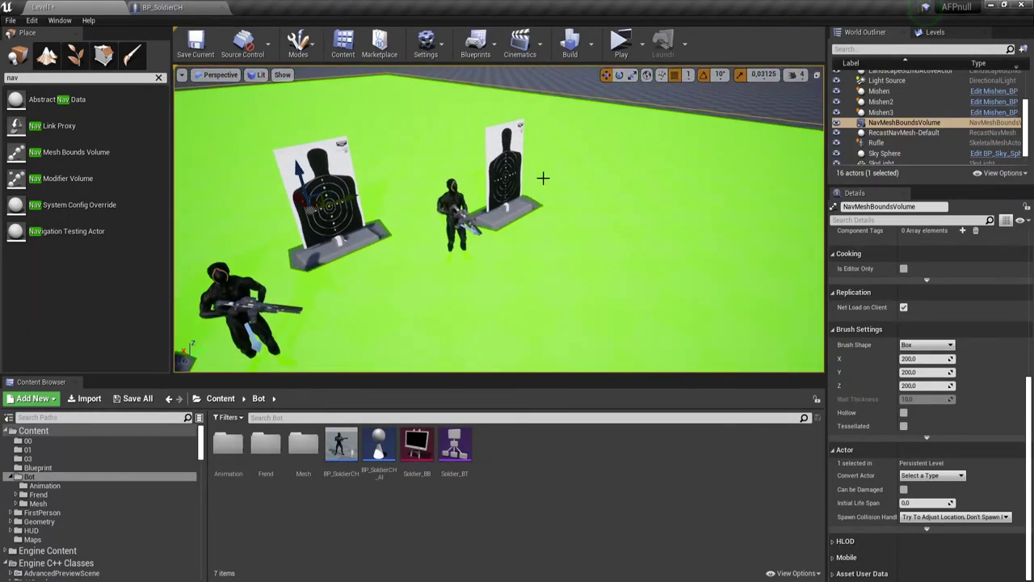
Clear the 'nav' search, place an Empty Actor, then delete it again
right_click_drag(434, 259, 299, 226)
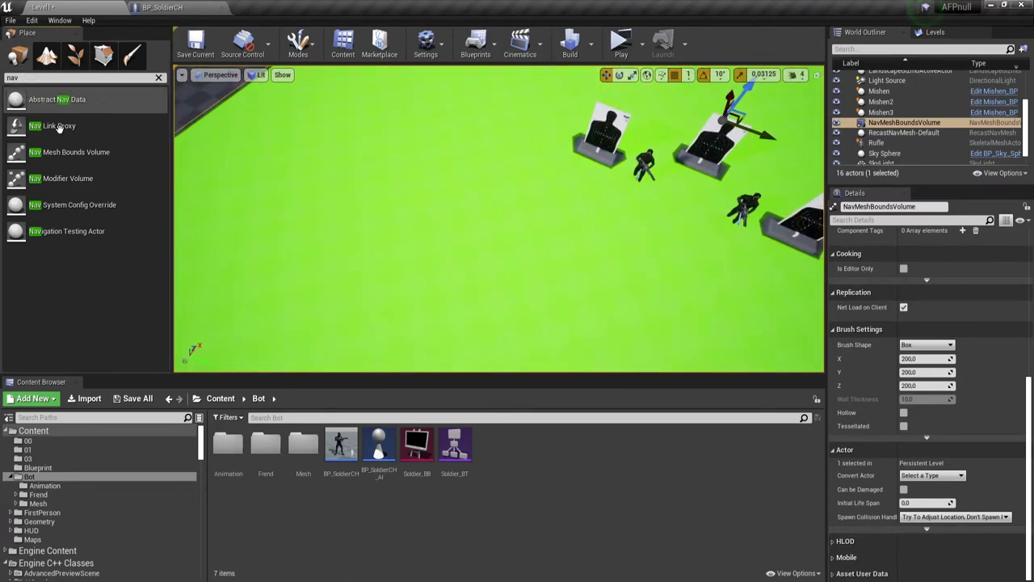
left_click(159, 78)
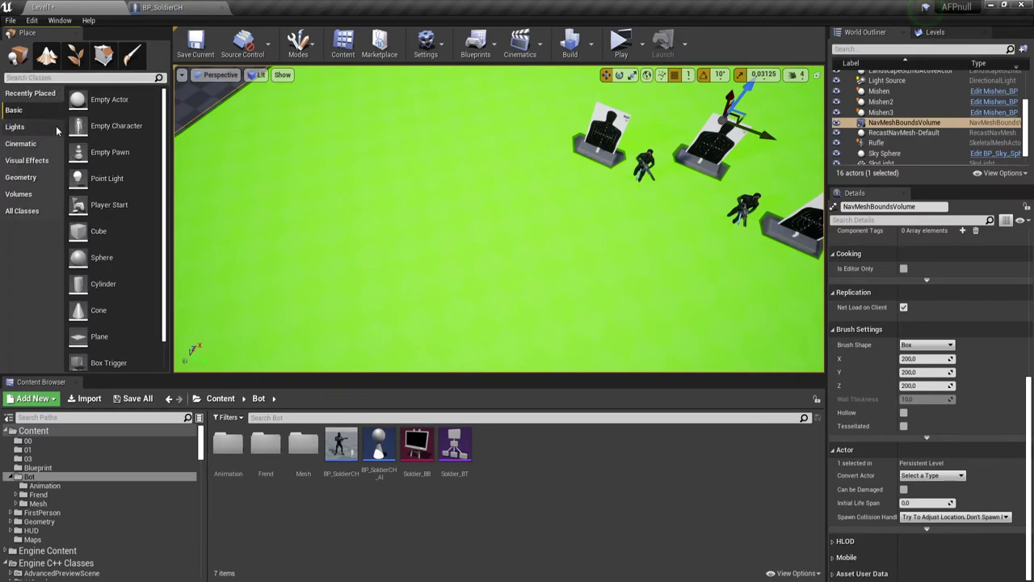
mouse_move(109, 99)
left_mouse_down()
mouse_move(409, 149)
mouse_move(396, 129)
left_mouse_up()
key("Delete")
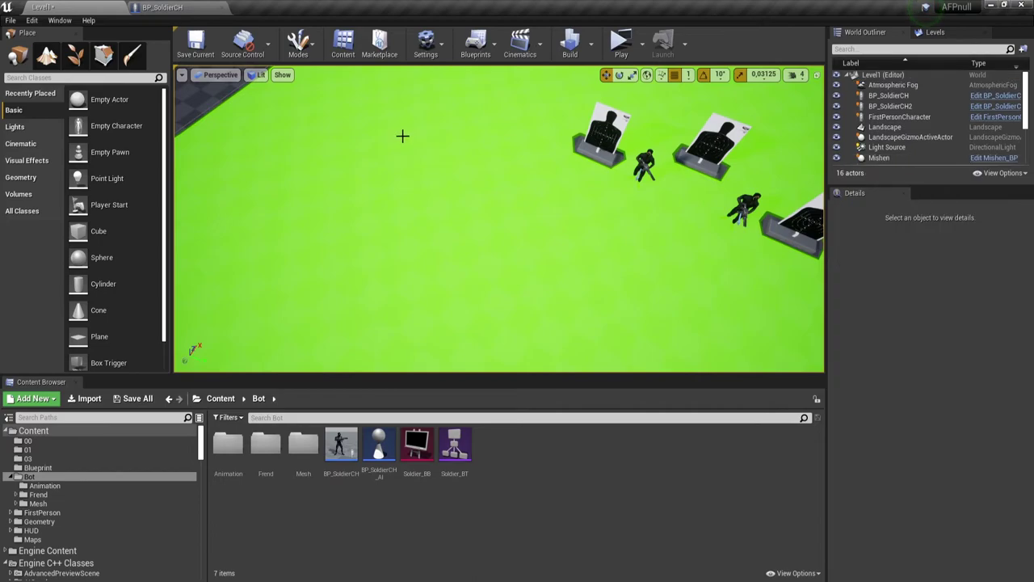
Place a Sphere and a Cube near the targets and raise the cube slightly
mouse_move(90, 257)
left_mouse_down()
mouse_move(371, 185)
mouse_move(396, 162)
mouse_move(381, 185)
left_mouse_up()
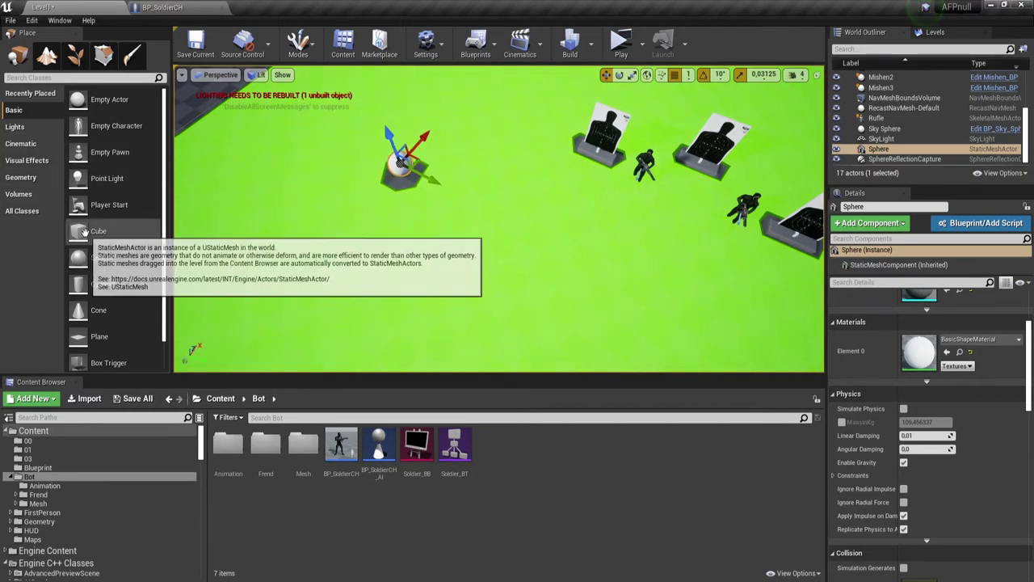
mouse_move(77, 234)
left_mouse_down()
mouse_move(450, 217)
mouse_move(445, 192)
mouse_move(443, 349)
left_mouse_up()
right_click_drag(488, 256, 460, 286)
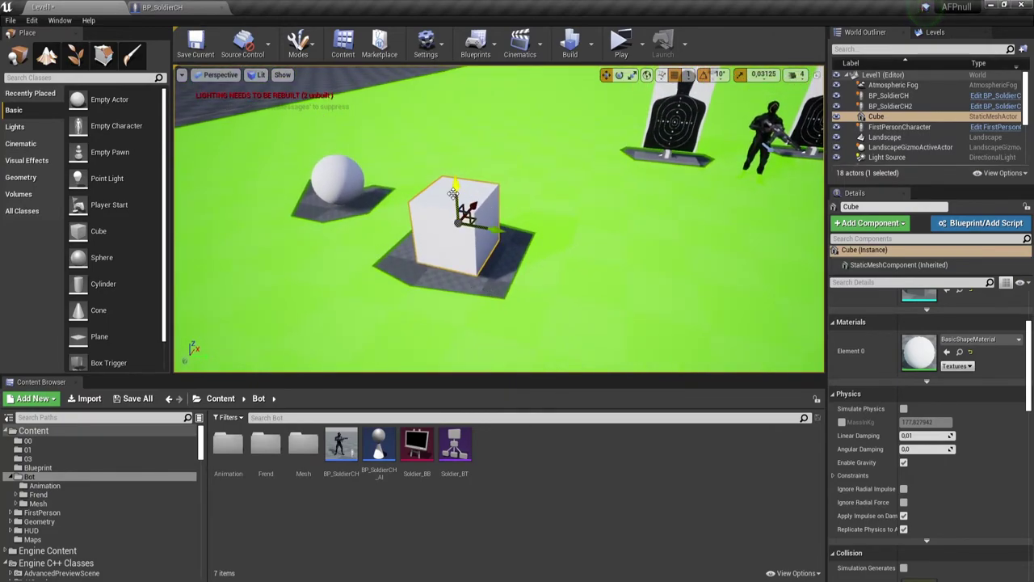
left_click_drag(456, 191, 458, 181)
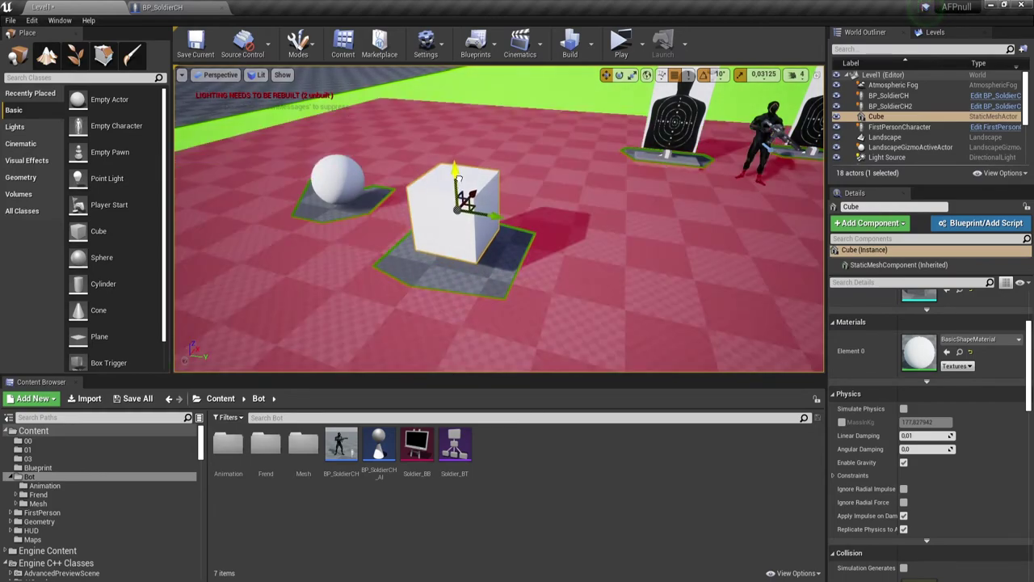
left_click_drag(457, 179, 460, 161)
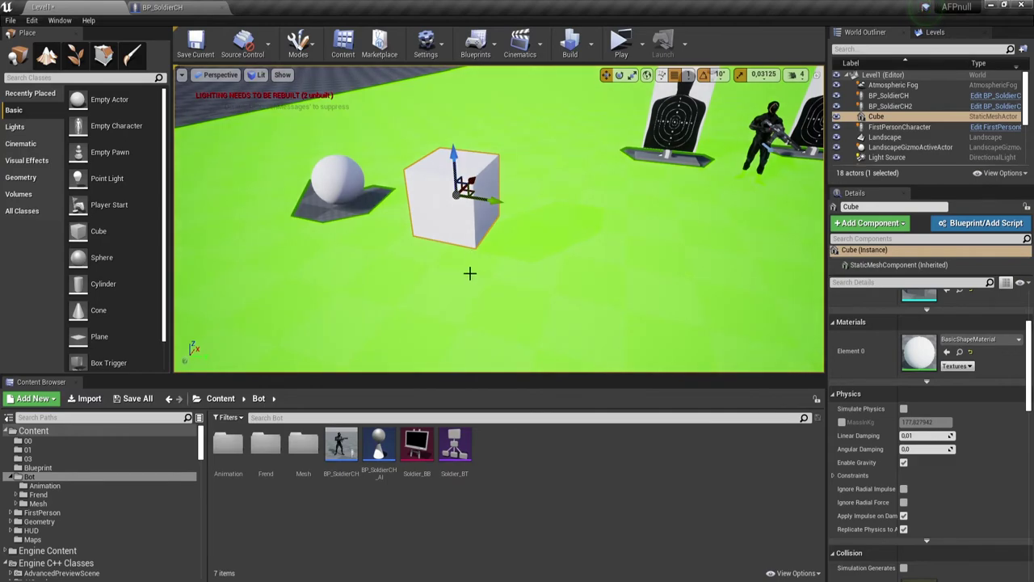
mouse_move(468, 254)
right_mouse_down()
mouse_move(469, 202)
mouse_move(449, 229)
right_mouse_up()
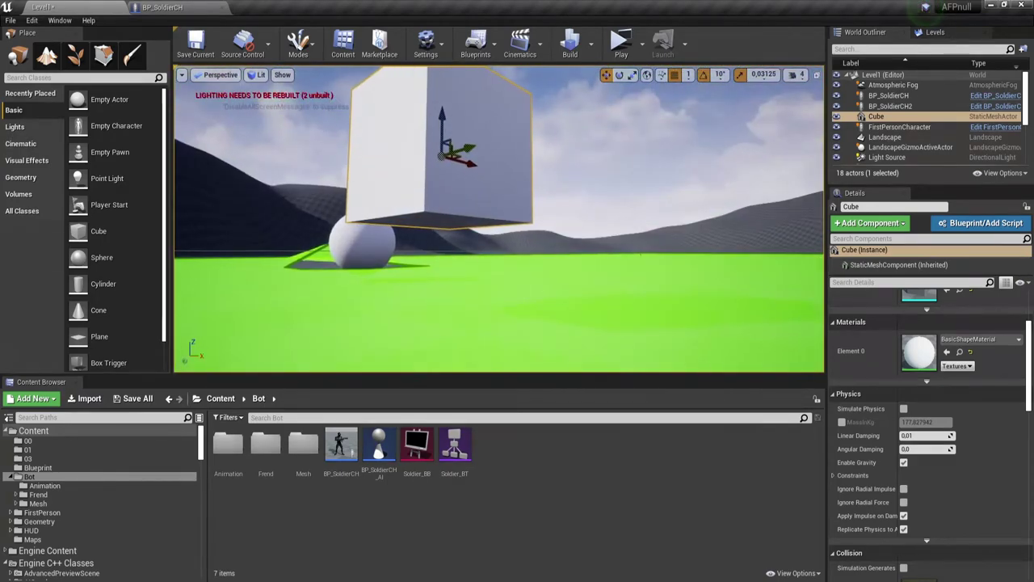
right_click_drag(458, 263, 518, 240)
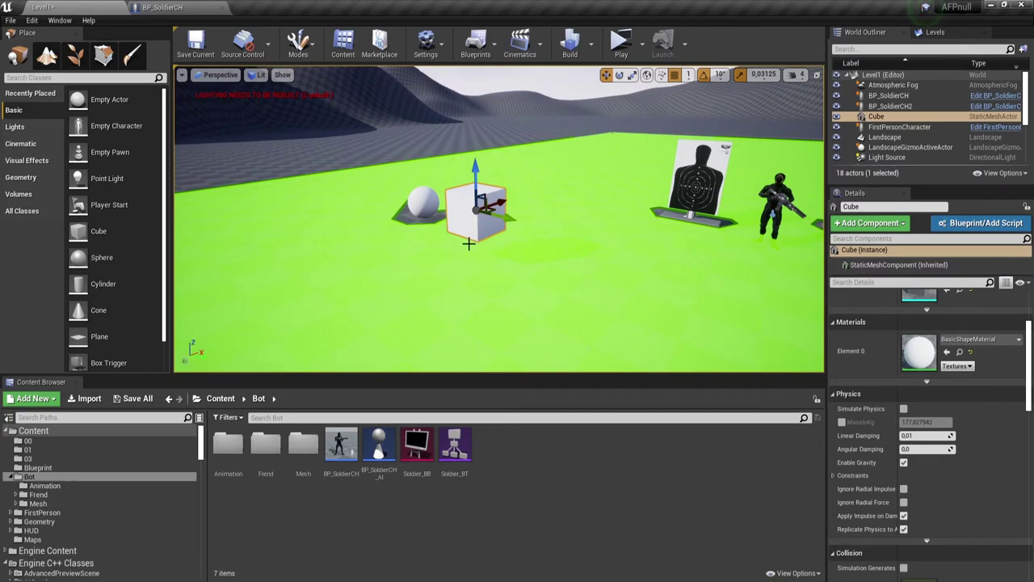
right_click_drag(504, 237, 506, 238)
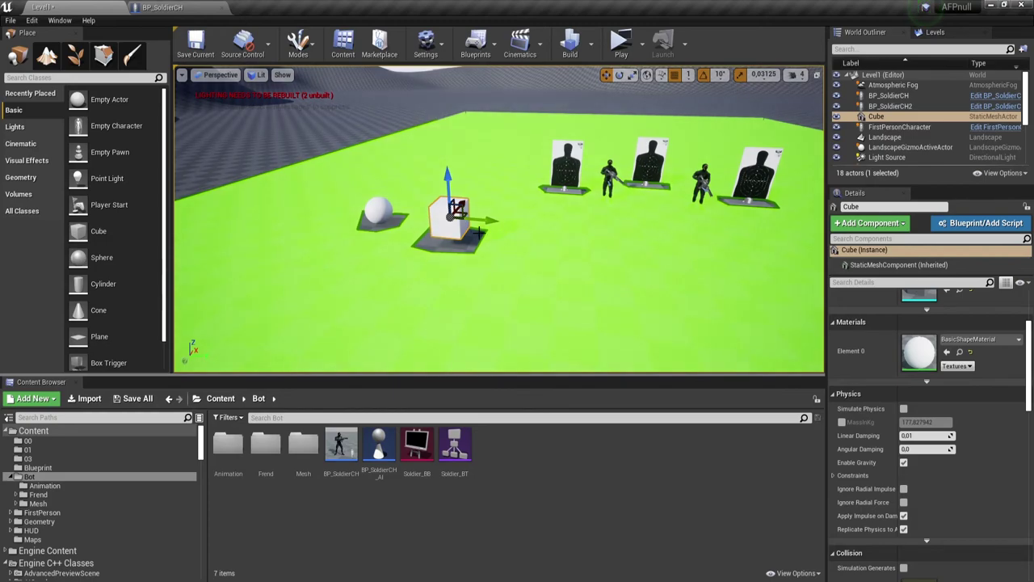
Raise the cube high, then lower it back until it rests on the ground
scroll(478, 232, "up", 2)
scroll(478, 232, "up", 2)
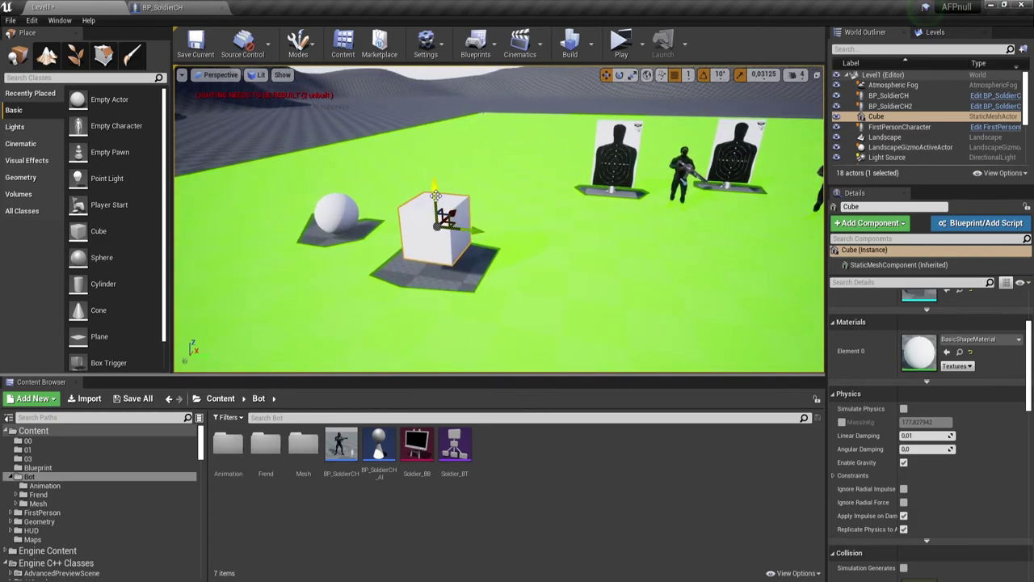
left_click_drag(435, 196, 438, 88)
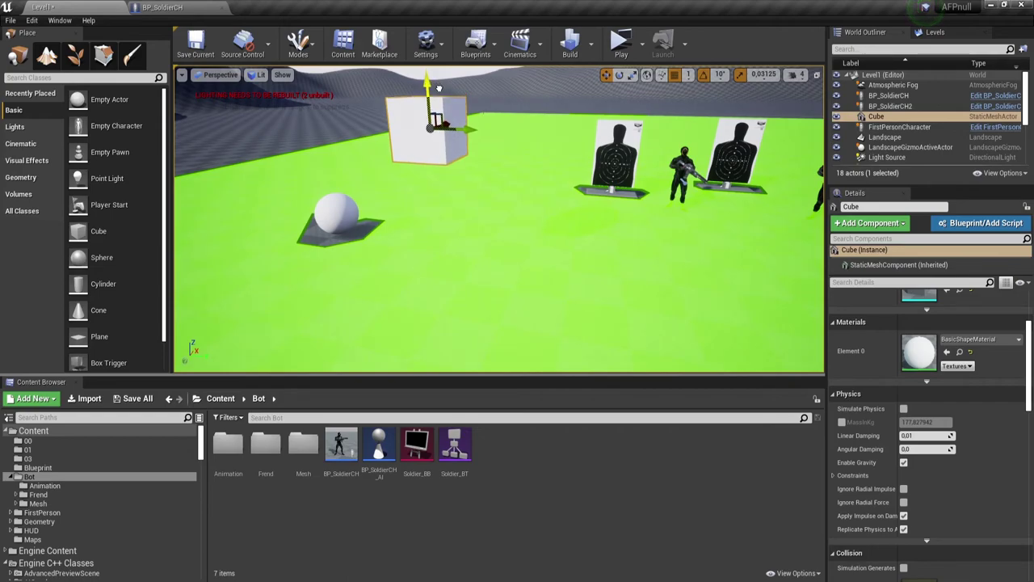
mouse_move(439, 88)
right_mouse_down()
mouse_move(485, 161)
mouse_move(314, 115)
right_mouse_up()
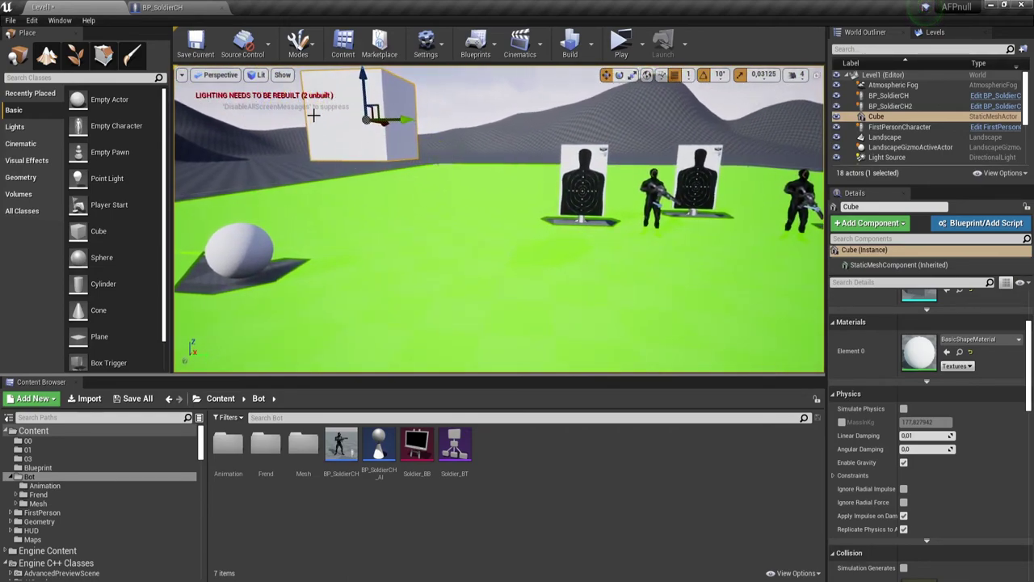
left_click_drag(368, 86, 370, 156)
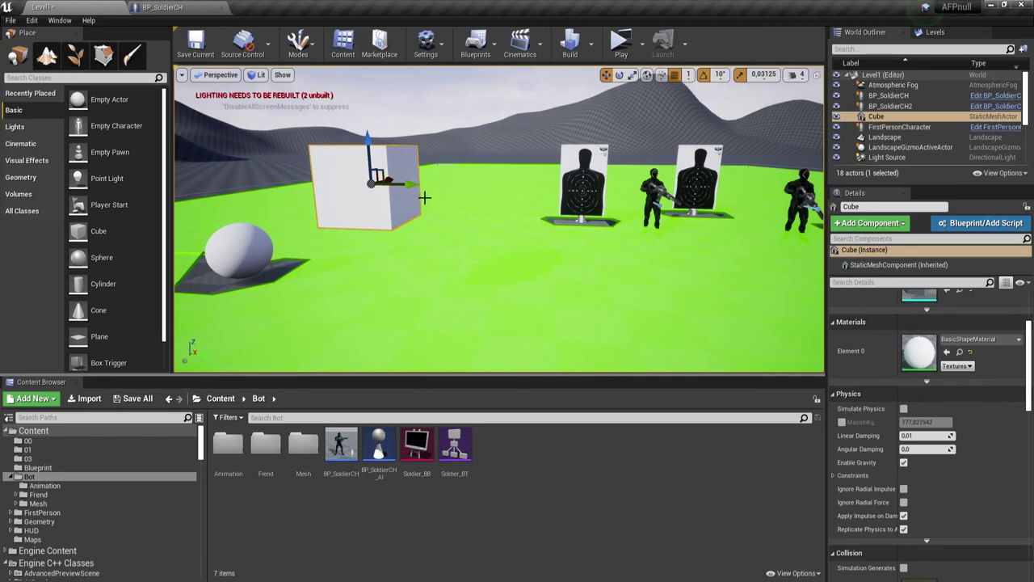
left_click_drag(596, 227, 596, 193)
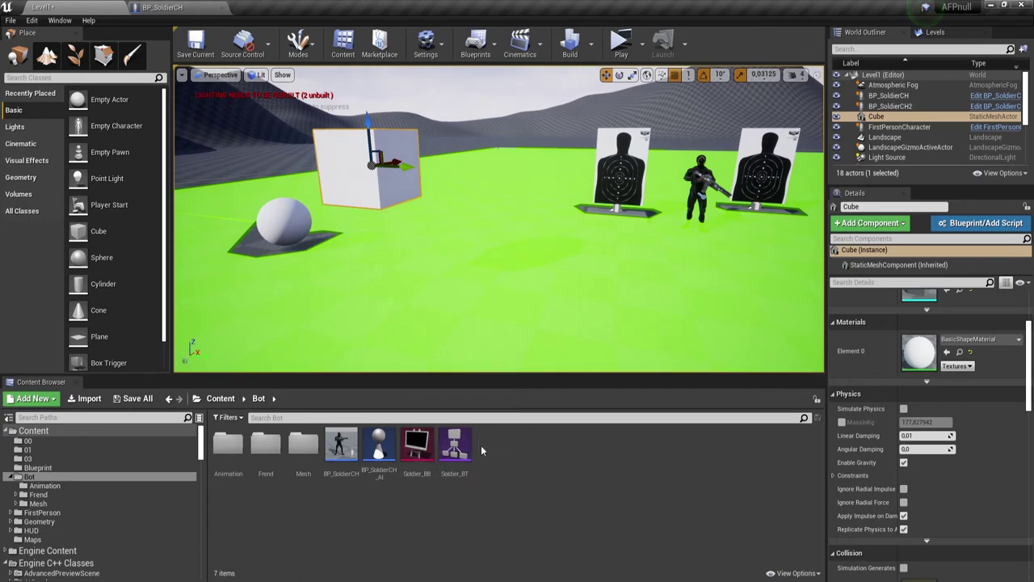
left_click(455, 449)
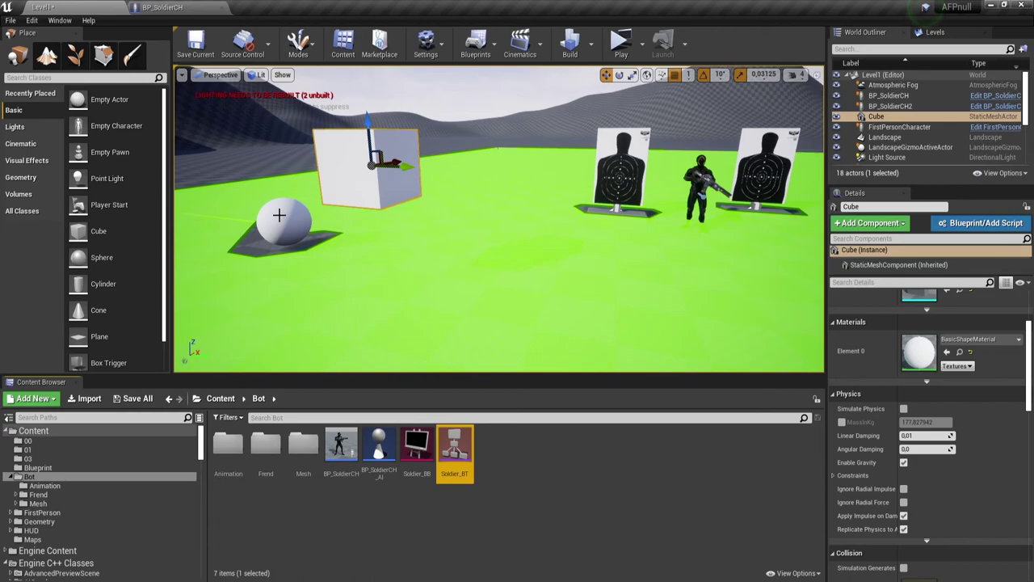
left_click_drag(368, 121, 373, 175)
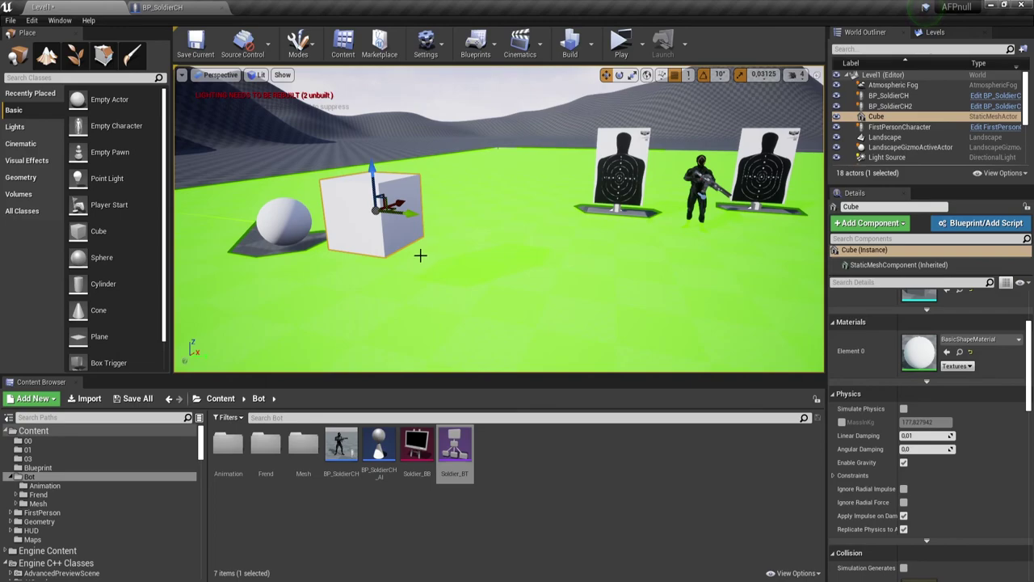
Scale the cube into a long wall, view it, then delete it
key("r")
left_click_drag(410, 212, 392, 230)
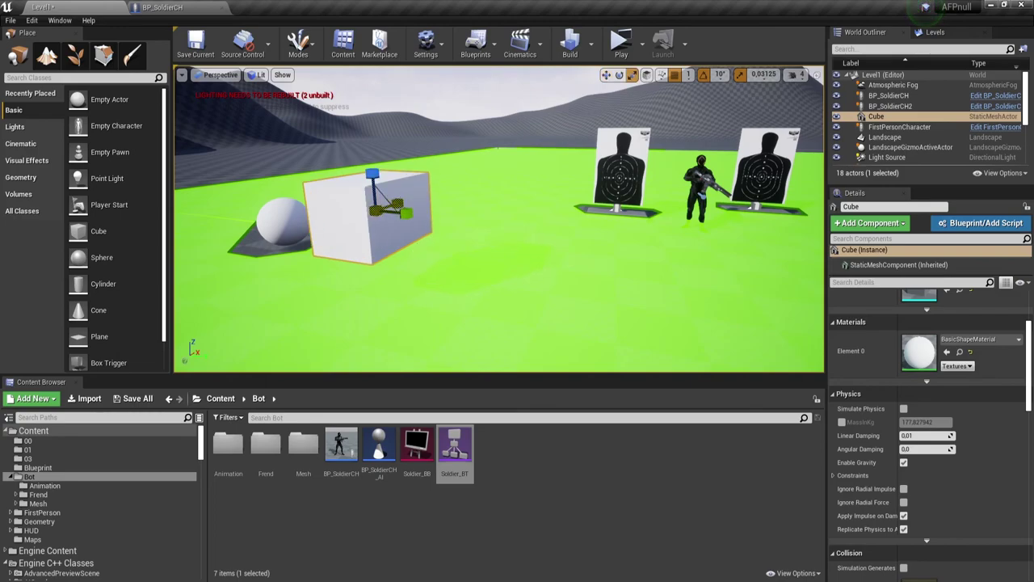
right_click_drag(392, 229, 296, 216)
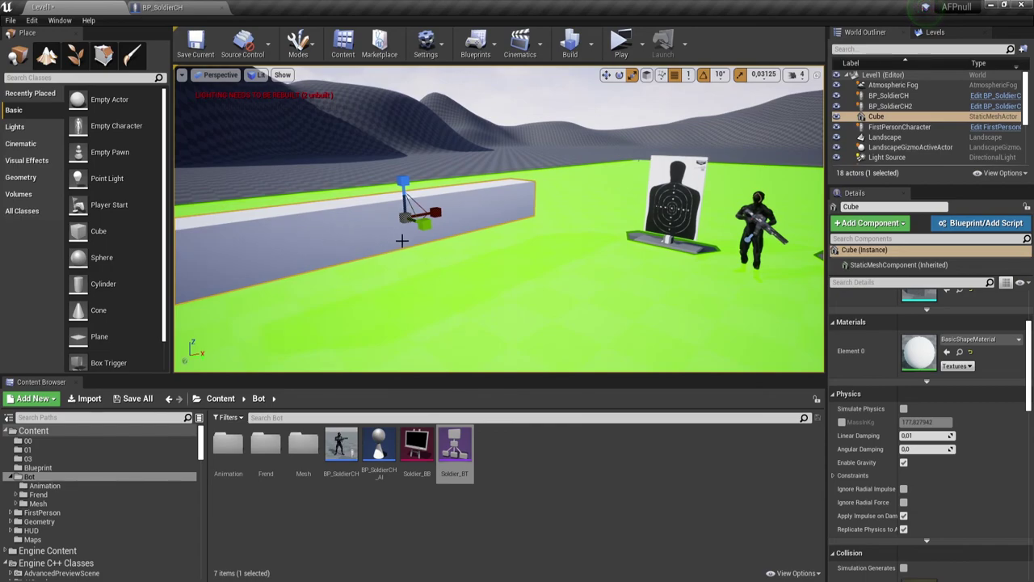
mouse_move(404, 237)
right_mouse_down()
mouse_move(420, 267)
mouse_move(510, 185)
right_mouse_up()
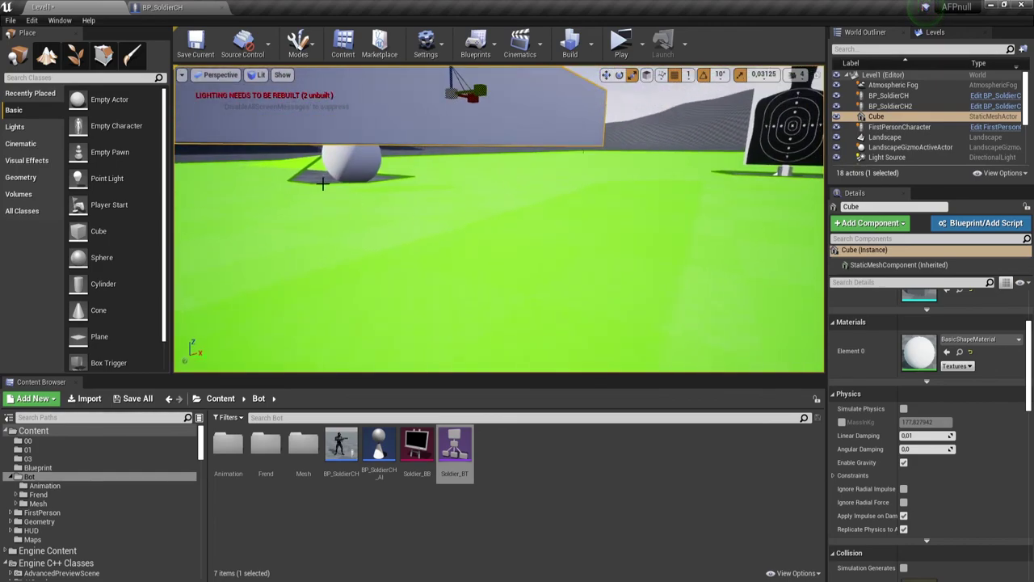
right_click_drag(322, 185, 457, 172)
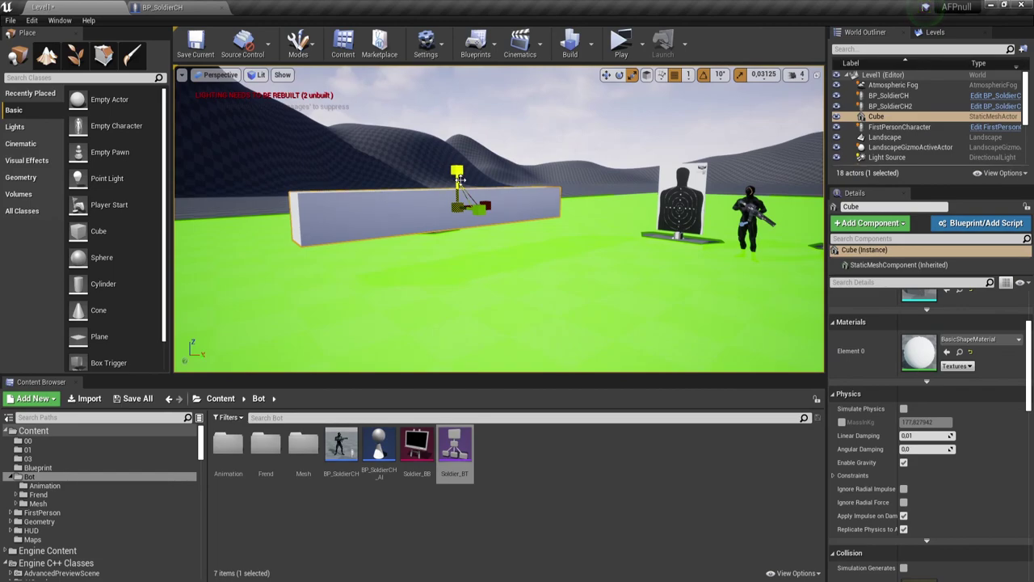
key("Delete")
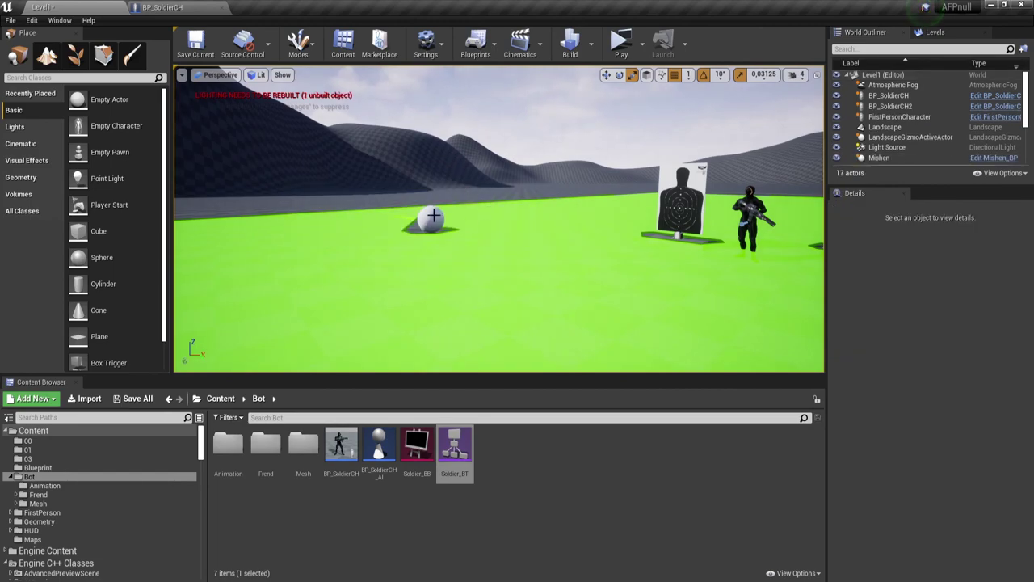
Delete the Sphere and turn the view toward the three targets
left_click(434, 215)
key("Delete")
right_click_drag(464, 229, 533, 218)
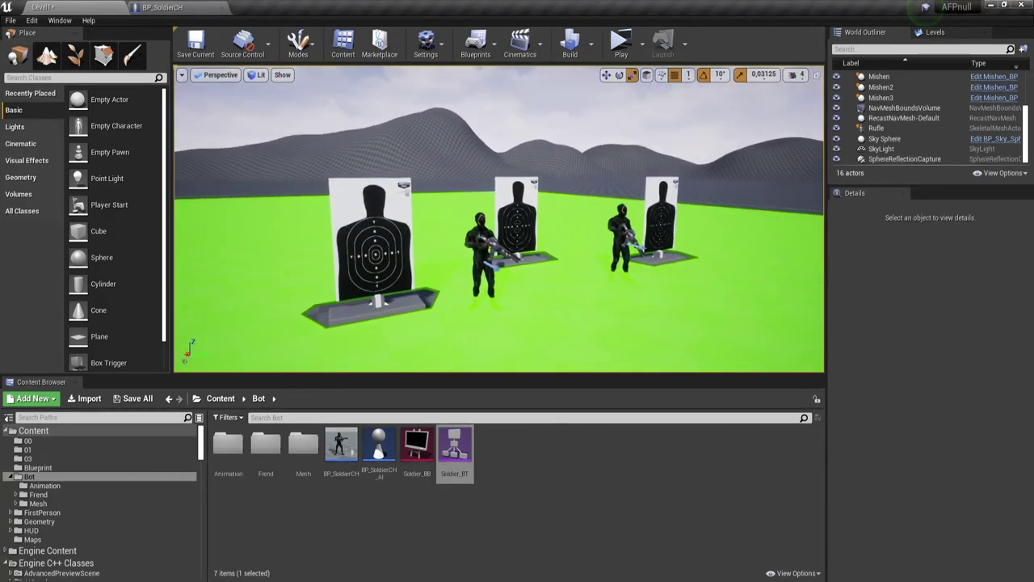